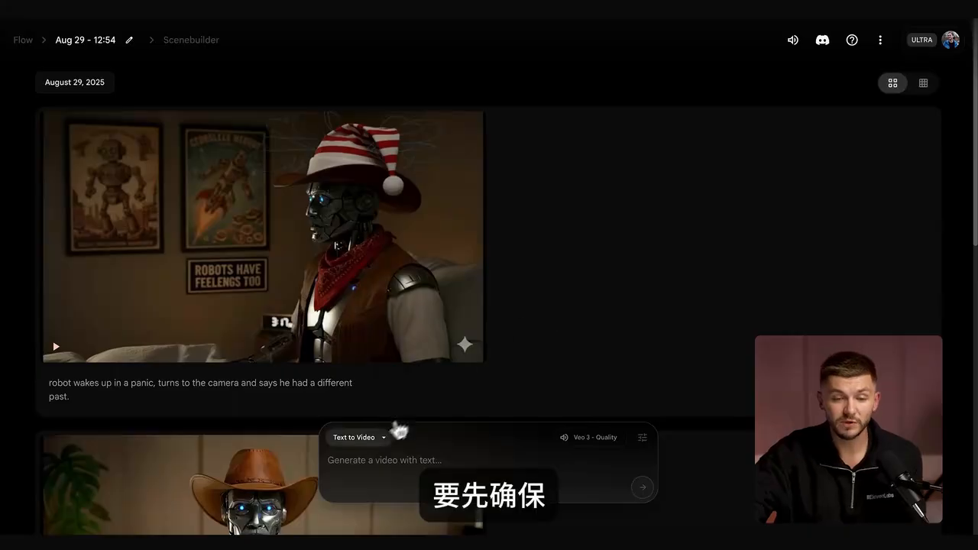
Step: Set the generation mode to Frames to Video, then upload the generated alien image from Downloads and crop and save it as the start frame
{"action": "left_click", "coordinate": [374, 440]}
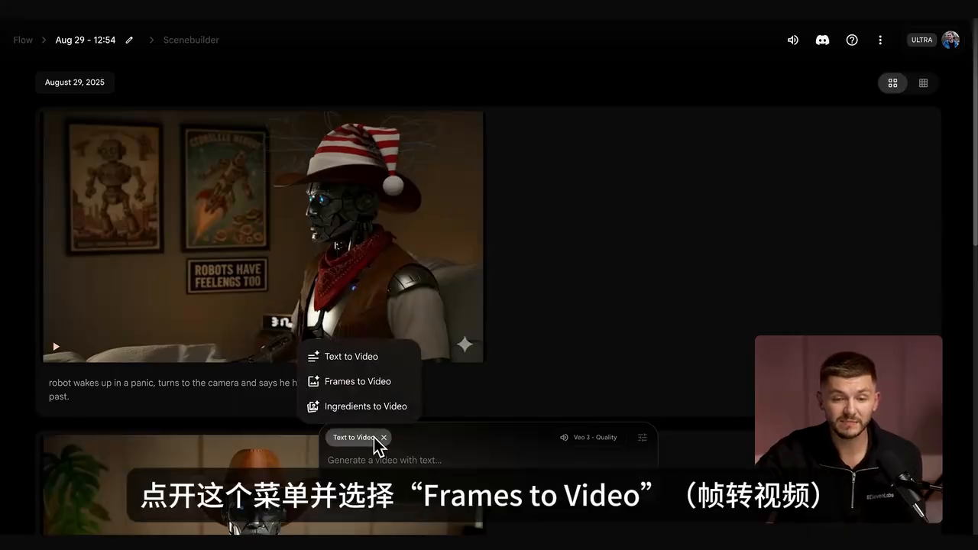
{"action": "left_click", "coordinate": [366, 382]}
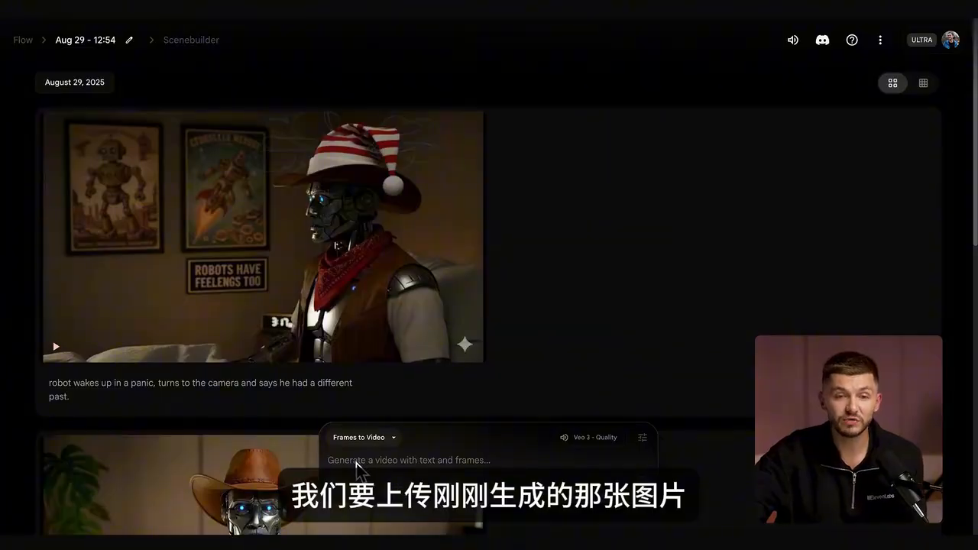
{"action": "left_click", "coordinate": [343, 493]}
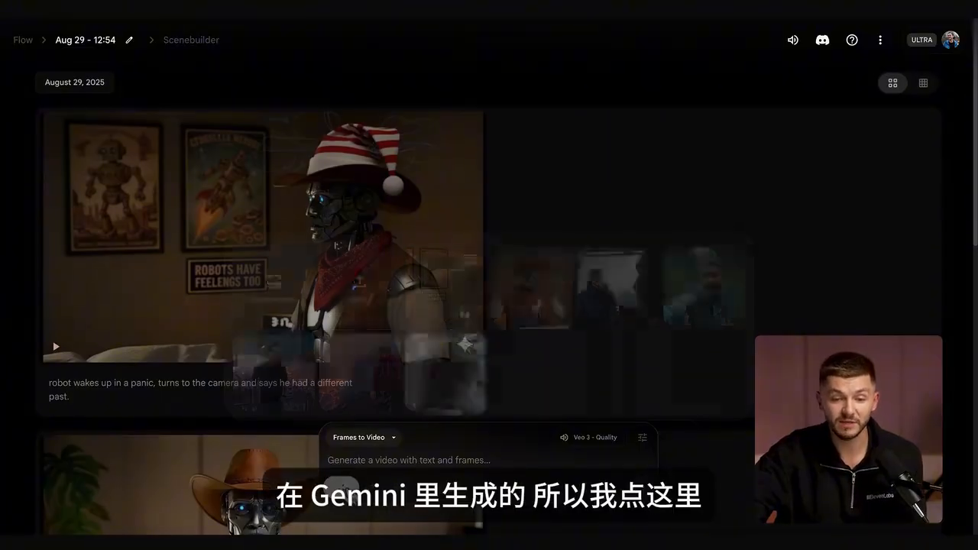
{"action": "left_click", "coordinate": [360, 304]}
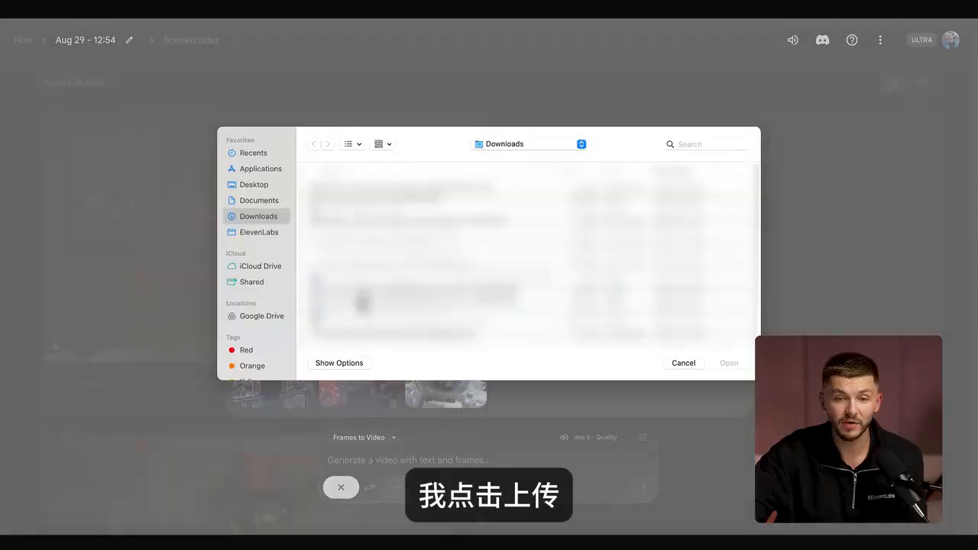
{"action": "left_click", "coordinate": [370, 188]}
{"action": "left_click", "coordinate": [728, 362]}
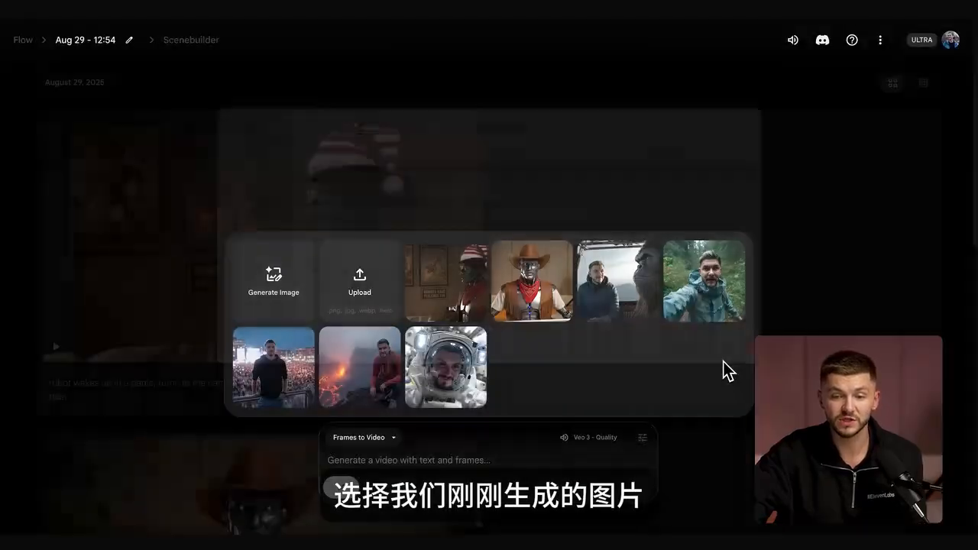
{"action": "left_click", "coordinate": [761, 463]}
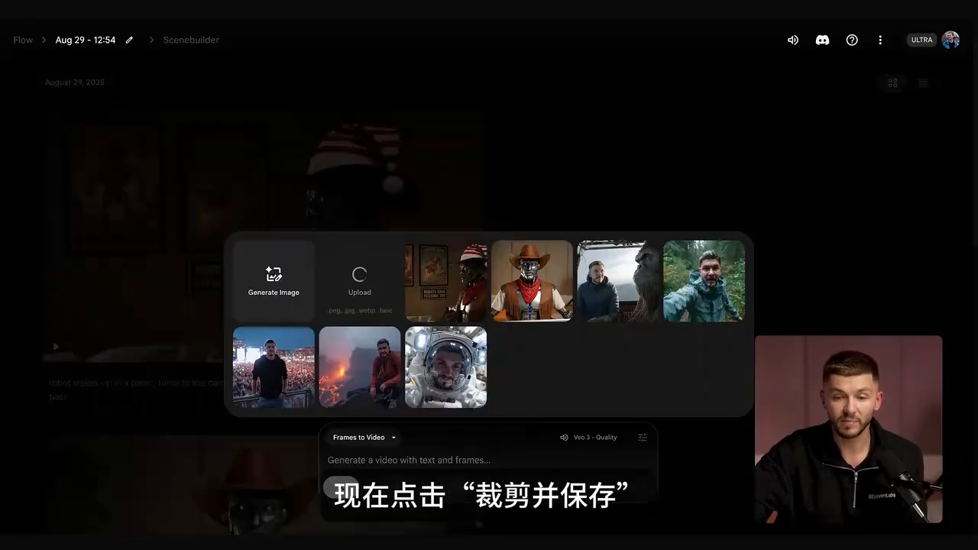
Step: Generate a video with the prompt "The alien puts his hands in the air and says, "alright you got me, I'm an alien". No music. No sound effects."
{"action": "left_click", "coordinate": [425, 457]}
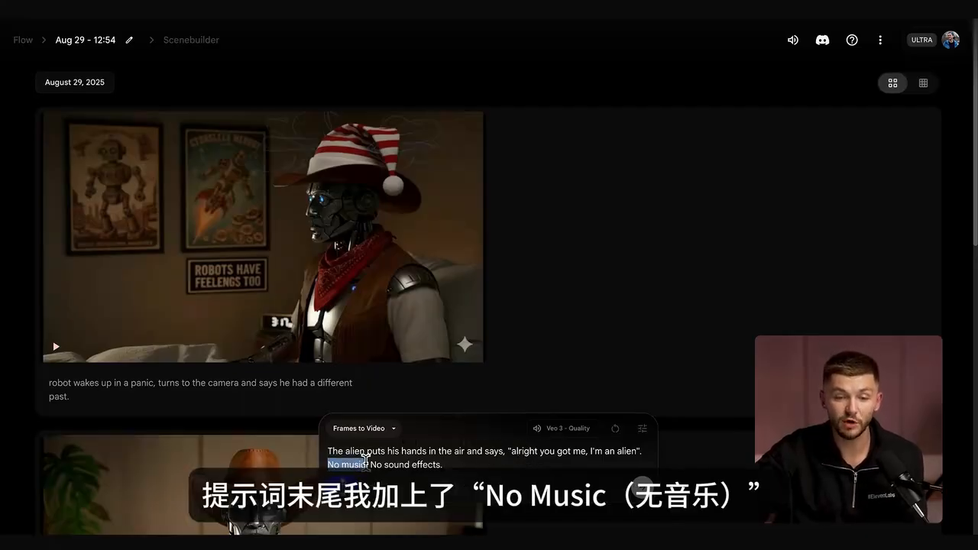
{"action": "left_click_drag", "start_coordinate": [394, 458], "coordinate": [446, 462]}
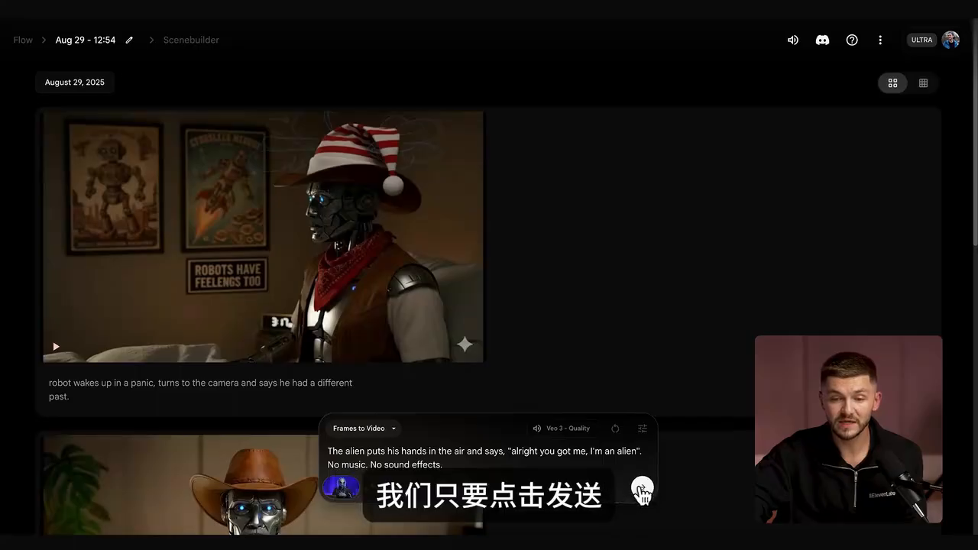
{"action": "left_click", "coordinate": [642, 489]}
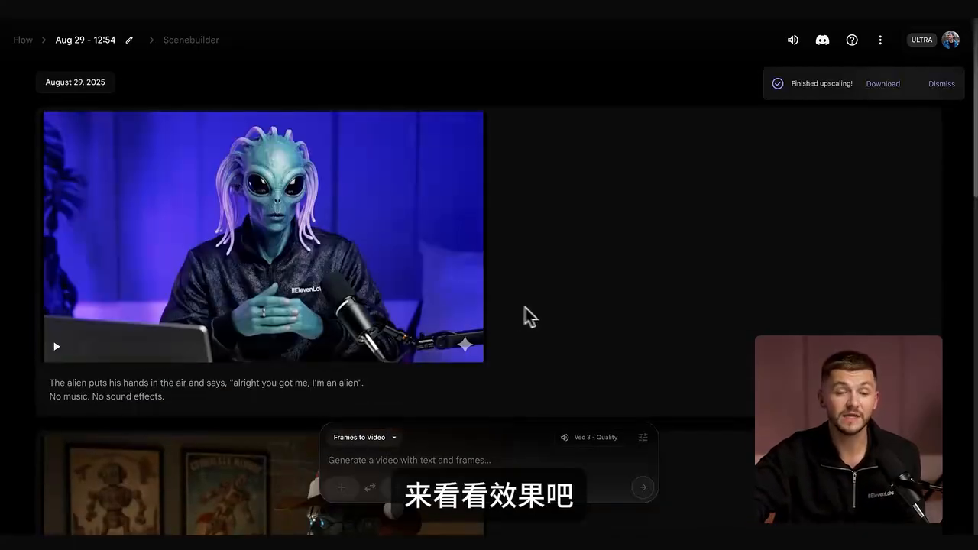
Step: Play back the generated alien video and download its upscaled version
{"action": "left_click", "coordinate": [56, 347]}
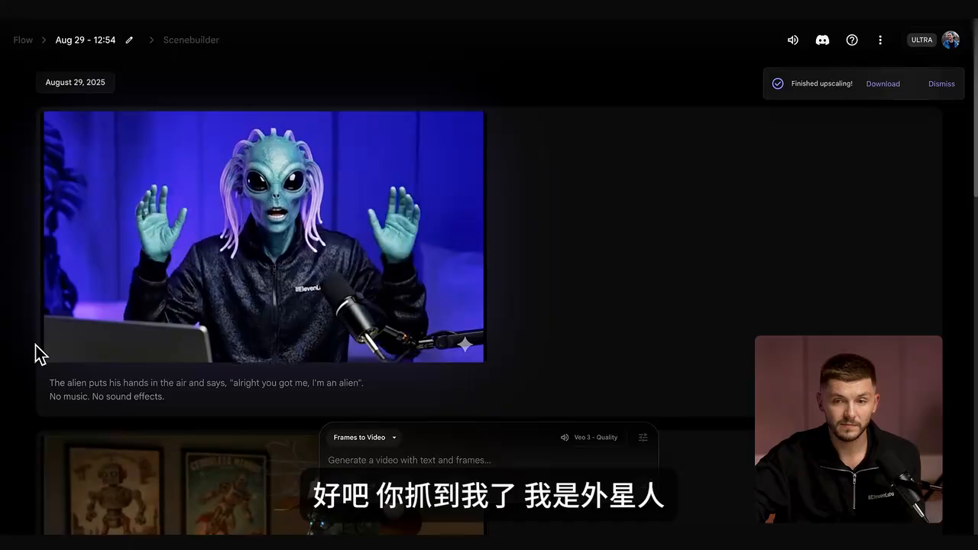
{"action": "left_click", "coordinate": [57, 349]}
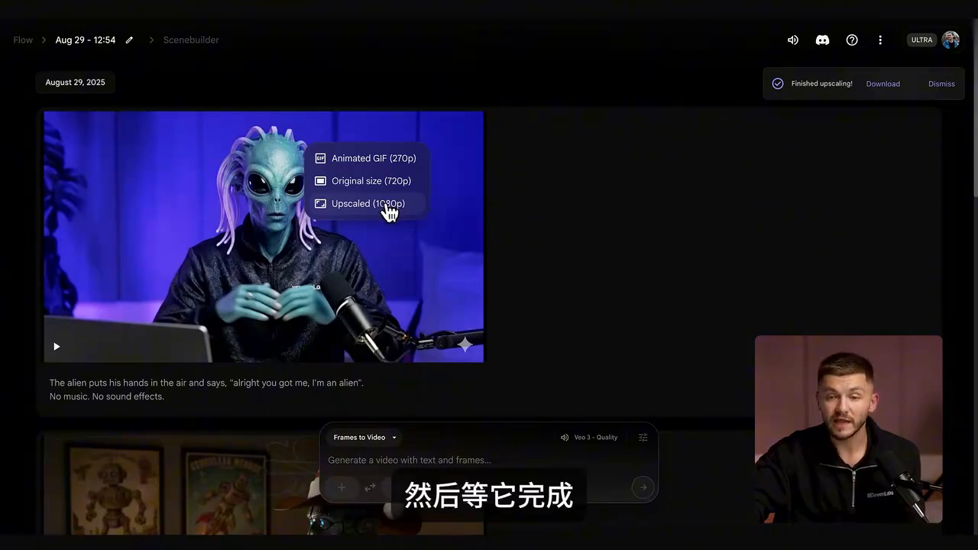
{"action": "left_click", "coordinate": [886, 85]}
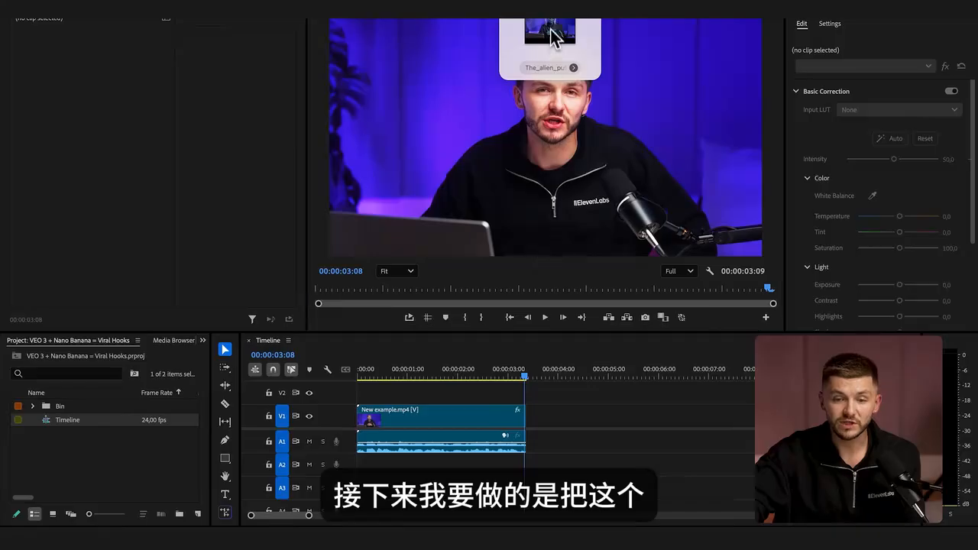
Step: In Premiere Pro, place the downloaded alien clip on V1 after New example.mp4, leaving a short gap between the clips
{"action": "left_click_drag", "start_coordinate": [550, 34], "coordinate": [587, 435]}
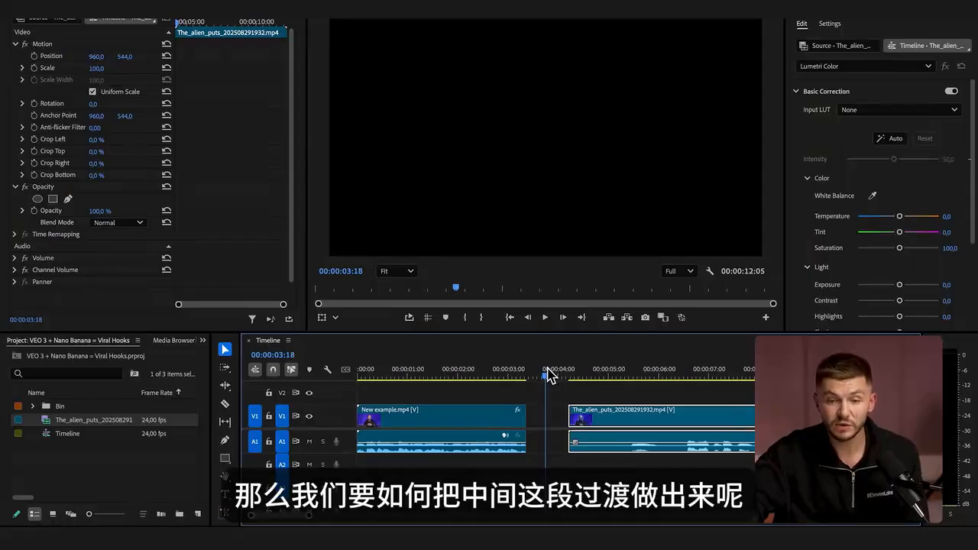
Step: Export the first frame of the alien clip, at 00:00:04:05, as a JPEG still
{"action": "left_click_drag", "start_coordinate": [547, 369], "coordinate": [529, 371]}
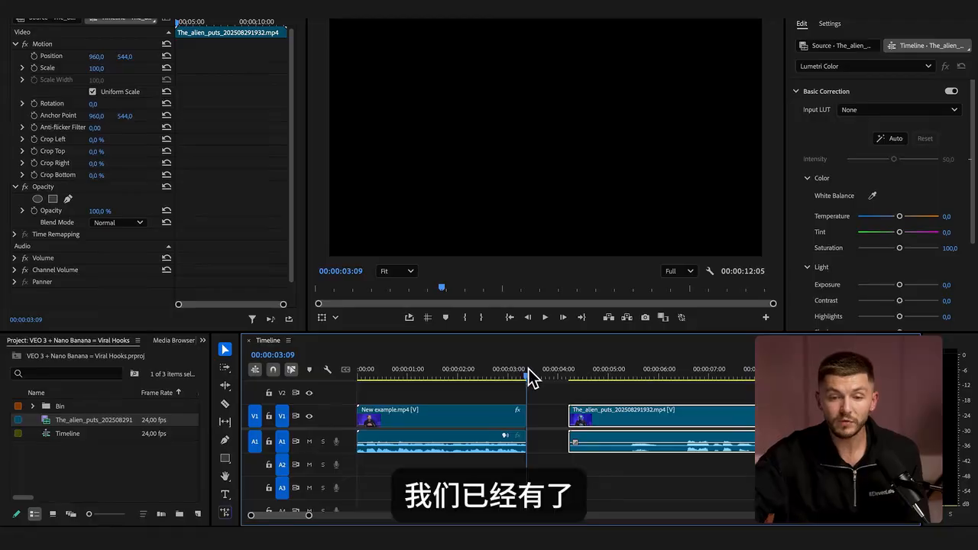
{"action": "key", "text": "Left"}
{"action": "key", "text": "Down"}
{"action": "key", "text": "Down"}
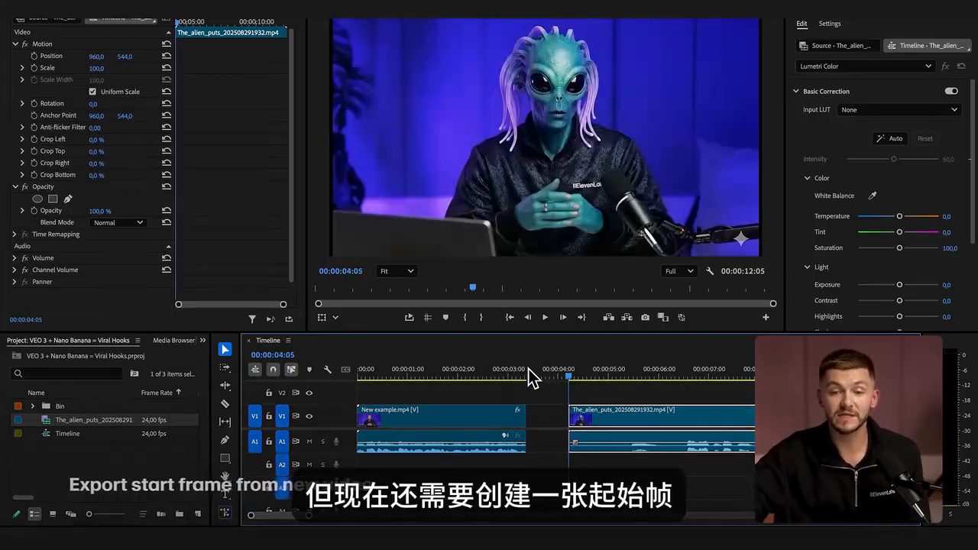
{"action": "left_click", "coordinate": [539, 394]}
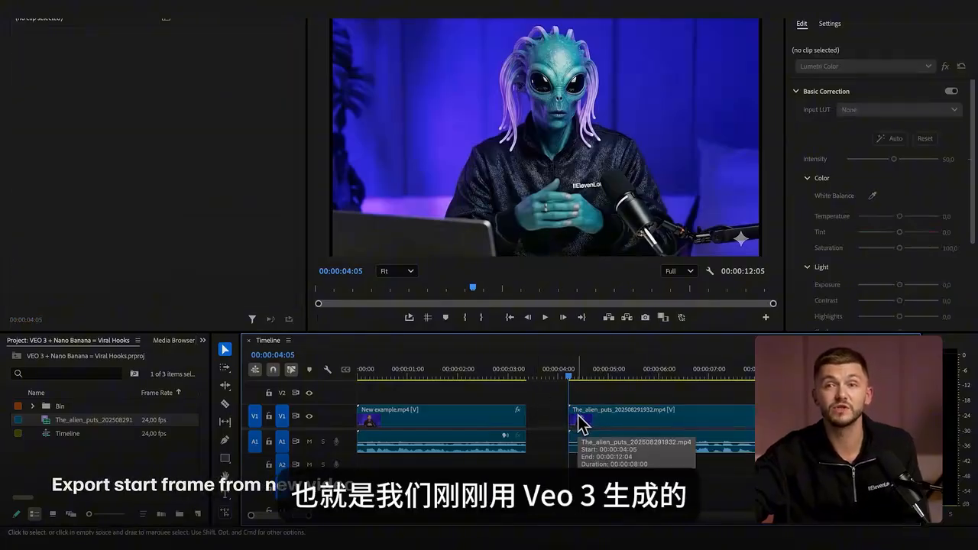
{"action": "left_click", "coordinate": [645, 318]}
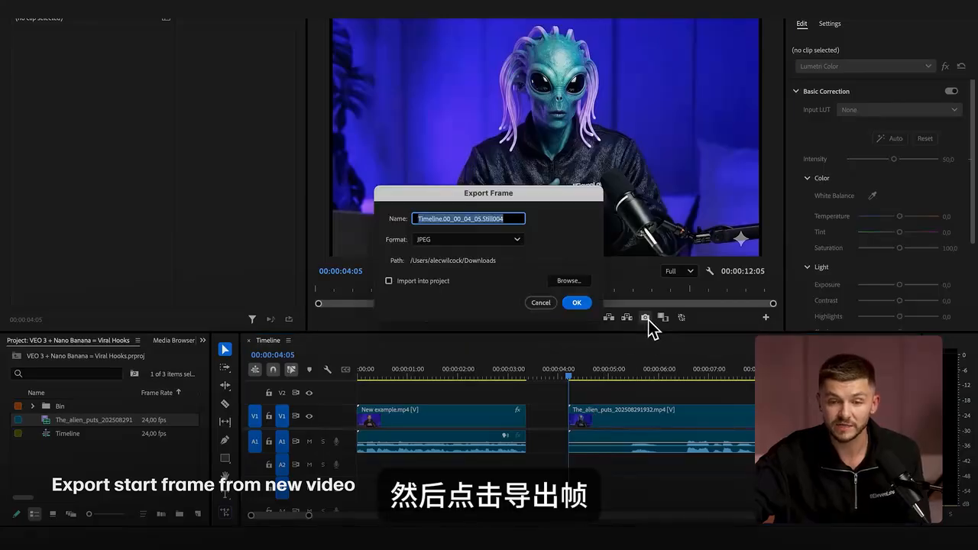
{"action": "left_click", "coordinate": [576, 302]}
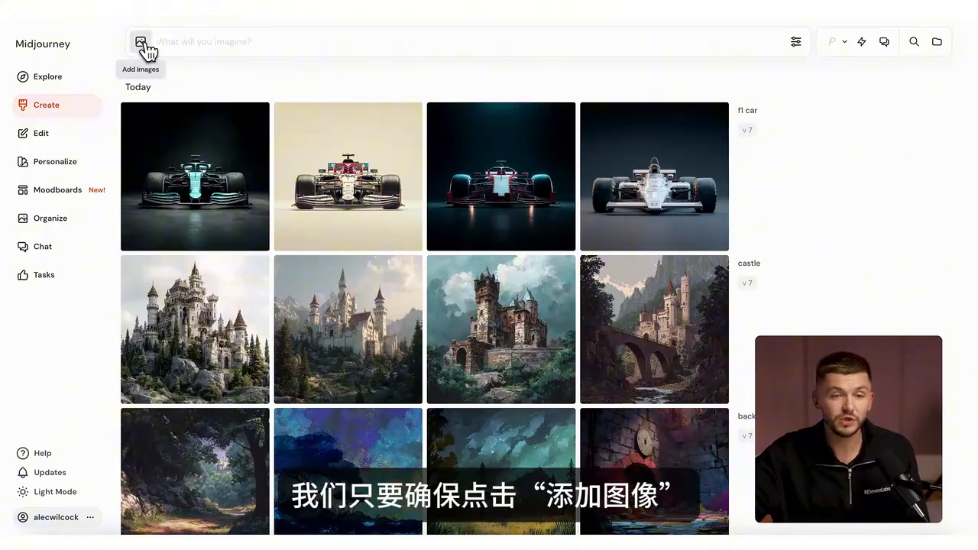
Step: In Midjourney, set the presenter's still as the starting frame and the alien still as the ending frame
{"action": "left_click", "coordinate": [142, 42]}
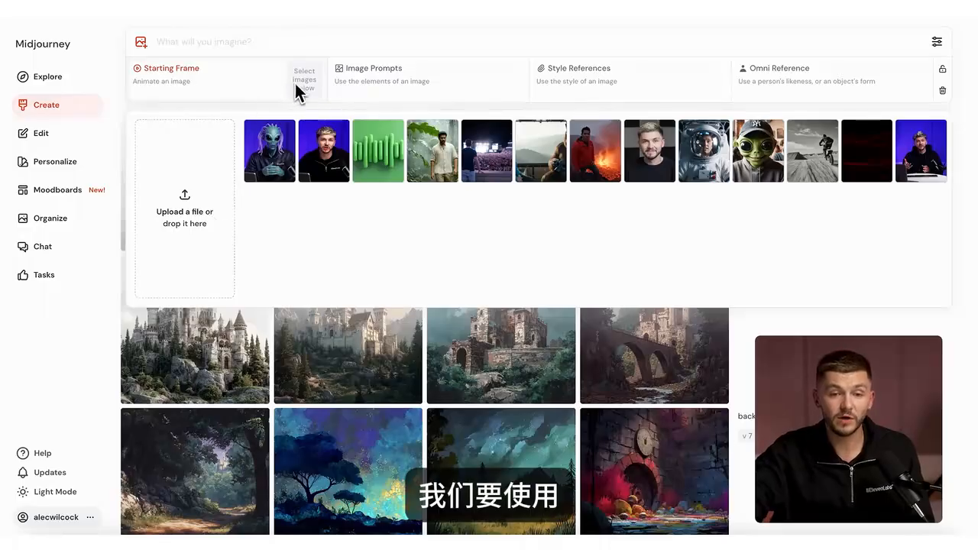
{"action": "left_click", "coordinate": [322, 142]}
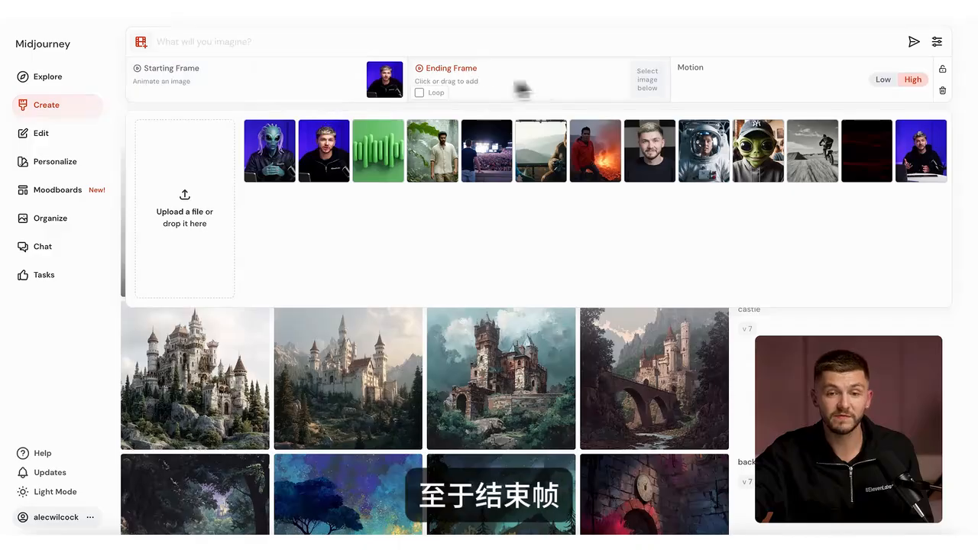
{"action": "left_click", "coordinate": [272, 145]}
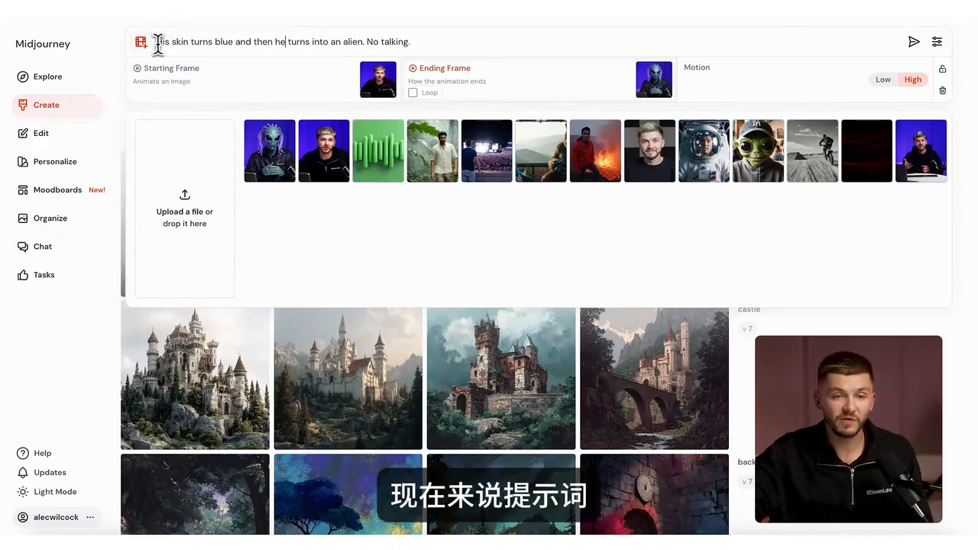
Step: Generate the transition video in HD with the prompt "His skin turns blue and then he turns into an alien. No talking."
{"action": "left_click_drag", "start_coordinate": [226, 44], "coordinate": [292, 47]}
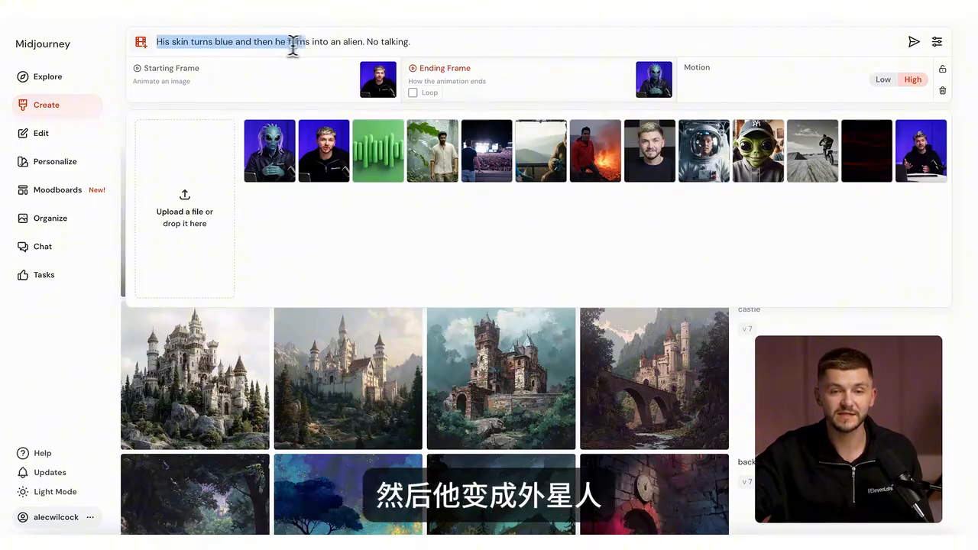
{"action": "left_click_drag", "start_coordinate": [361, 46], "coordinate": [400, 44]}
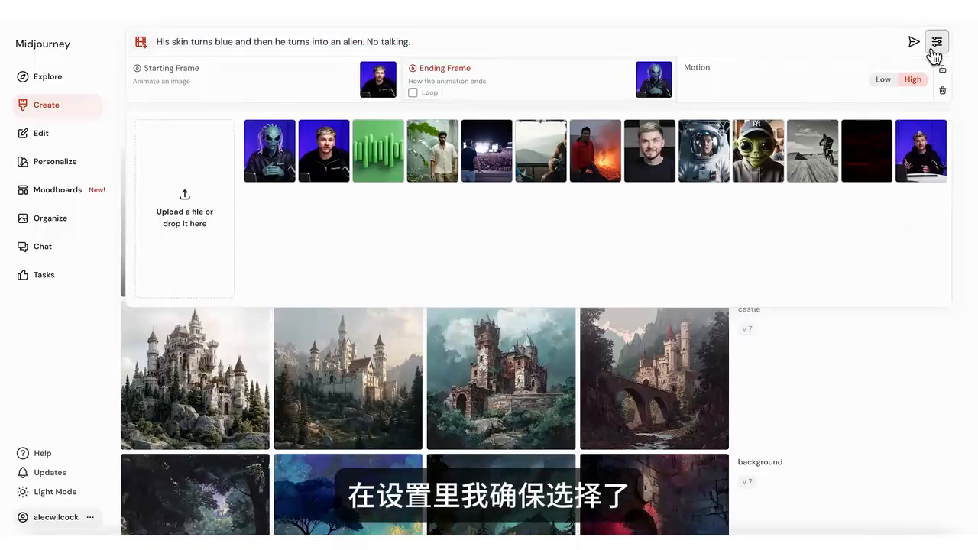
{"action": "left_click", "coordinate": [931, 44]}
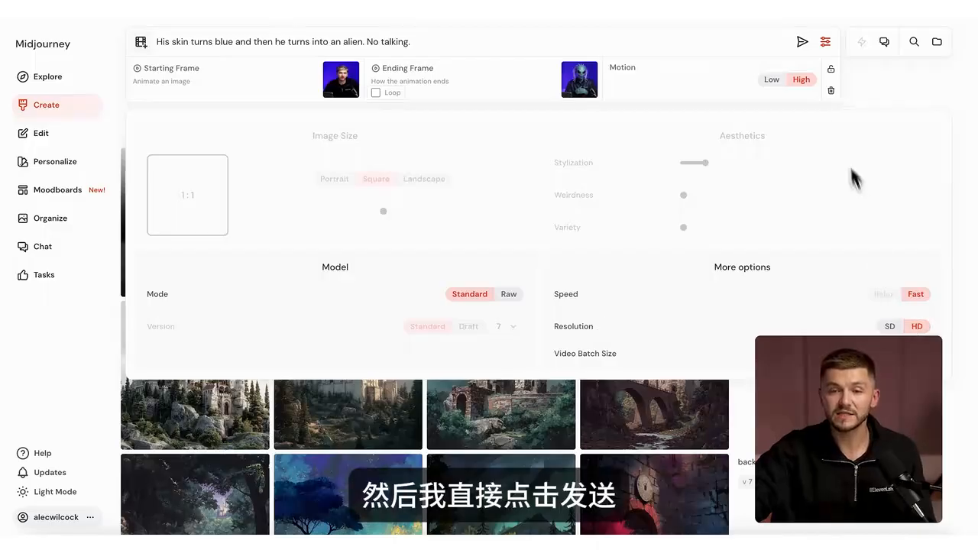
{"action": "left_click", "coordinate": [801, 42]}
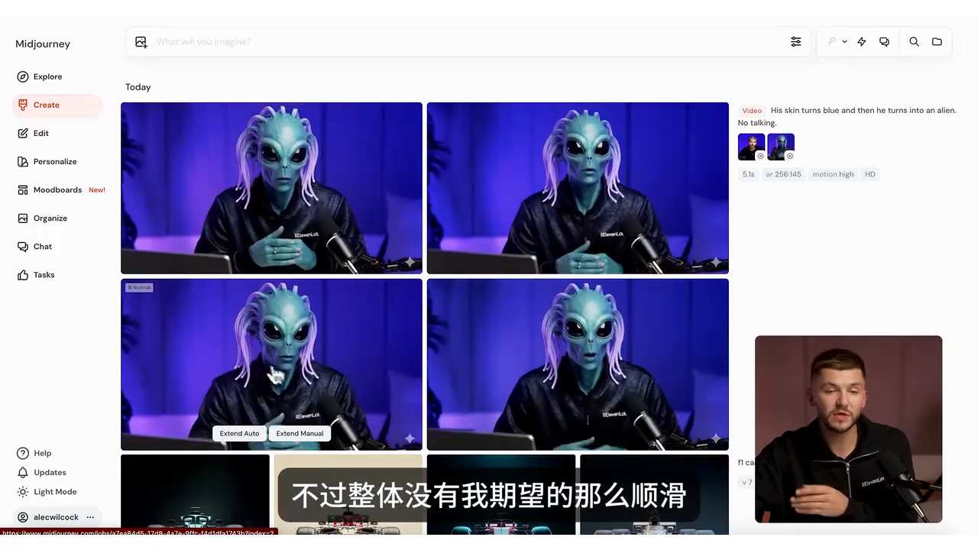
Step: Download the third generated transition video using the Download for Social option
{"action": "right_click", "coordinate": [298, 345]}
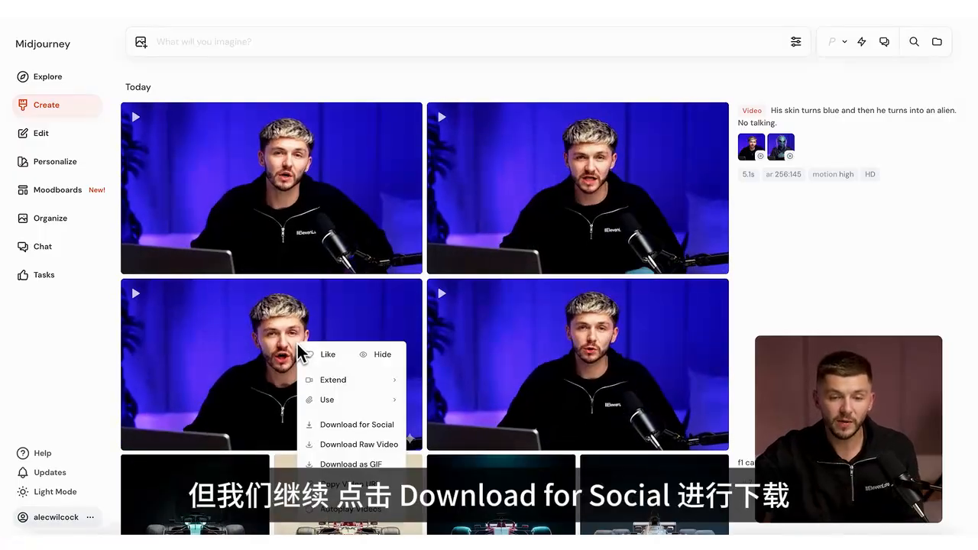
{"action": "left_click", "coordinate": [346, 425]}
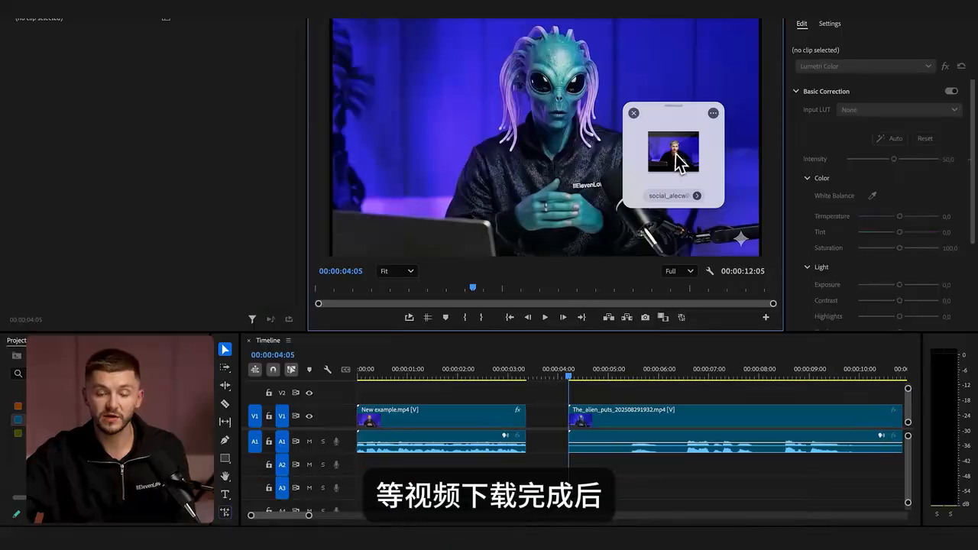
Step: In Premiere Pro, place the transition clip on V2 directly after New example.mp4, ahead of the alien clip, and play back the sequence
{"action": "left_click_drag", "start_coordinate": [677, 153], "coordinate": [533, 393]}
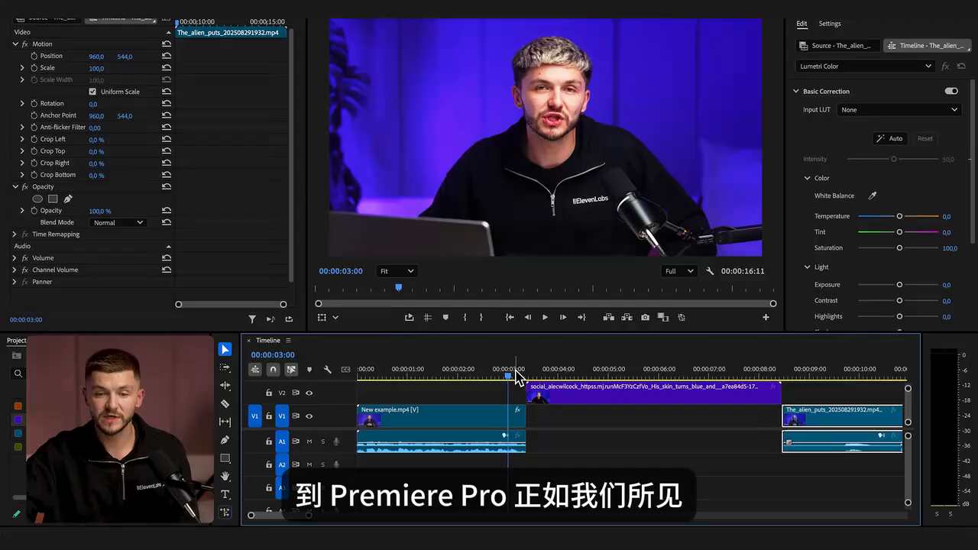
{"action": "left_click_drag", "start_coordinate": [513, 372], "coordinate": [579, 375]}
{"action": "left_click", "coordinate": [506, 373]}
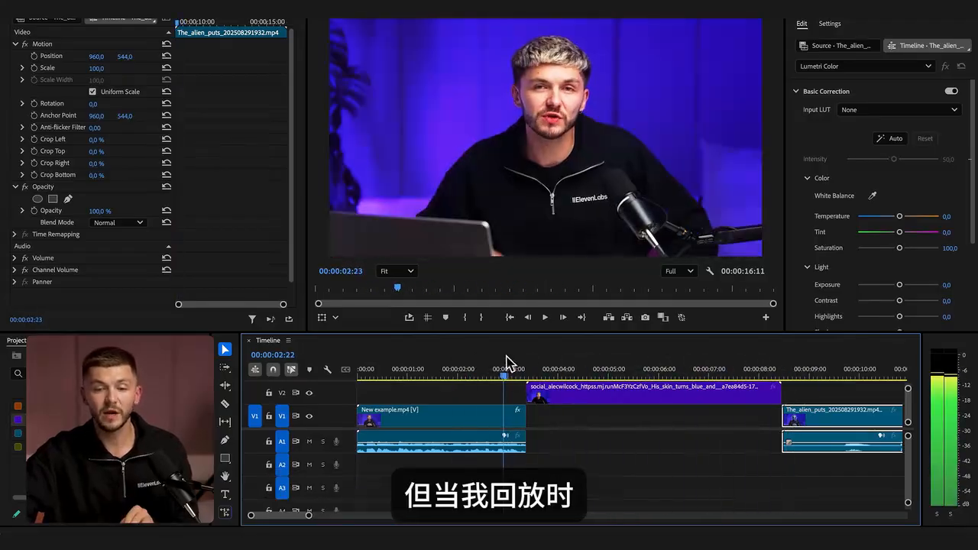
{"action": "key", "text": "space"}
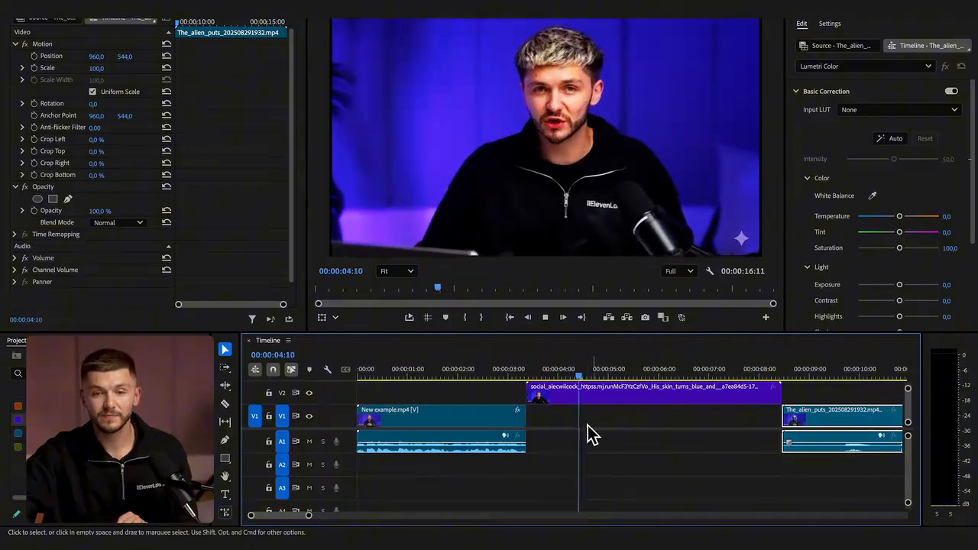
{"action": "key", "text": "space"}
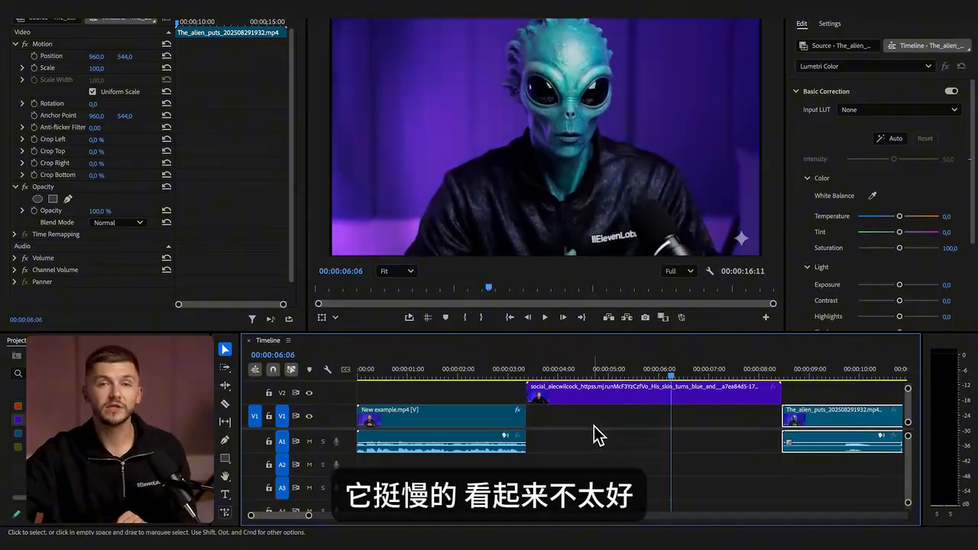
Step: Rate-stretch the transition clip on V2 to a duration of 23 frames
{"action": "left_click", "coordinate": [739, 394]}
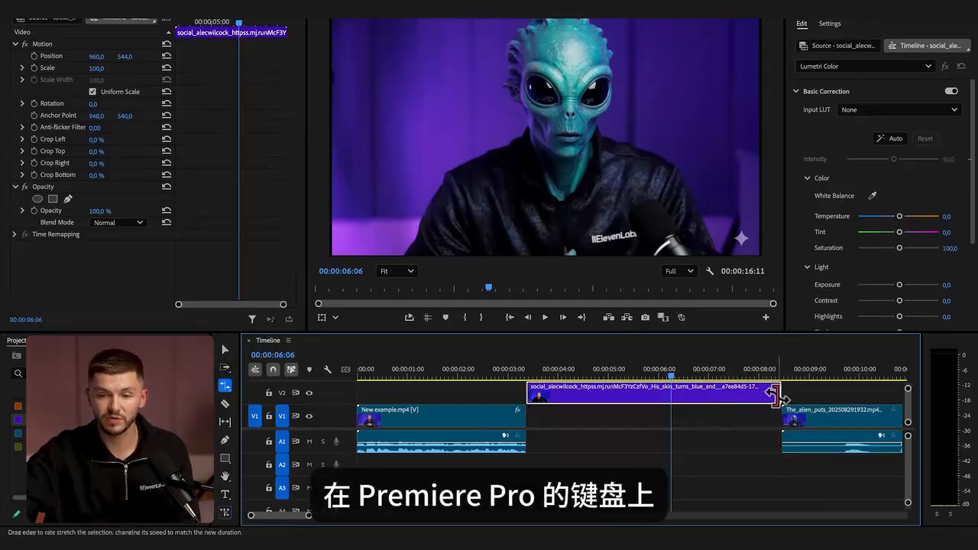
{"action": "left_click_drag", "start_coordinate": [778, 394], "coordinate": [603, 399]}
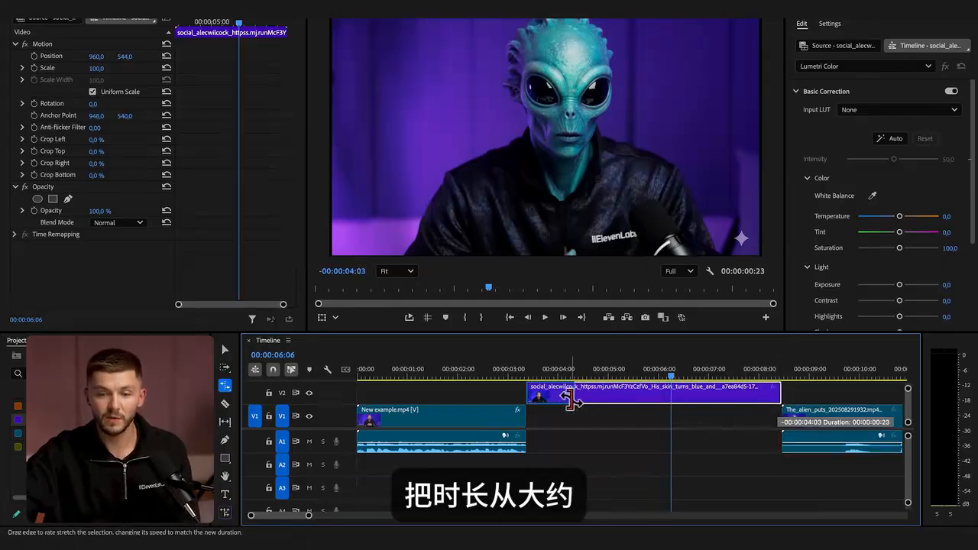
{"action": "left_click_drag", "start_coordinate": [566, 396], "coordinate": [567, 397]}
Step: Close the gap by moving the alien clip up to the transition's end, and move the transition clip down to V1 between both clips
{"action": "left_click_drag", "start_coordinate": [871, 425], "coordinate": [798, 426]}
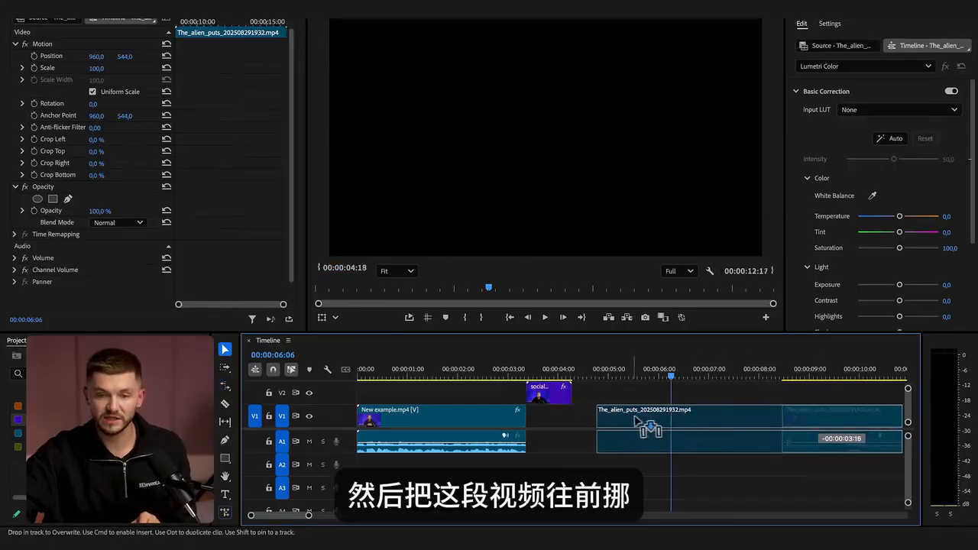
{"action": "left_click_drag", "start_coordinate": [613, 417], "coordinate": [612, 417]}
{"action": "left_click_drag", "start_coordinate": [560, 399], "coordinate": [561, 416]}
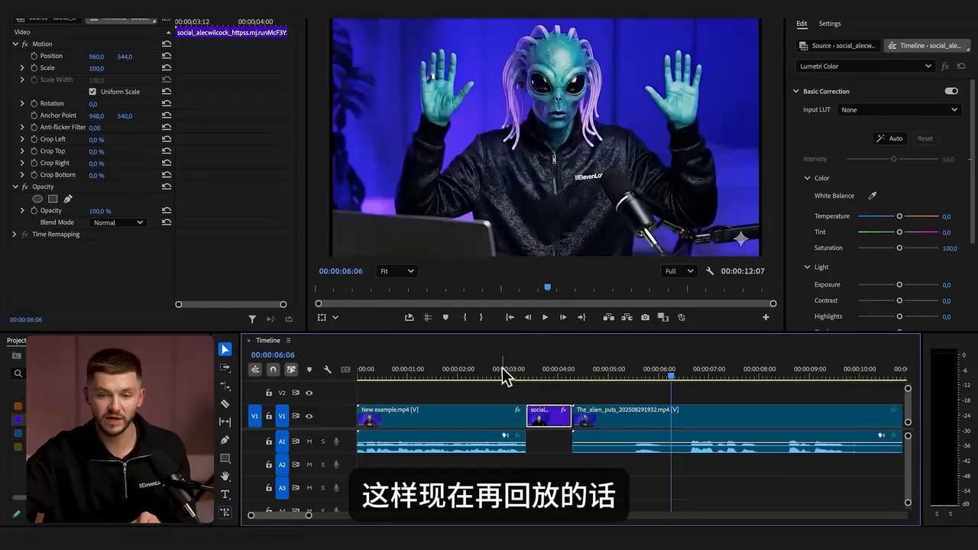
Step: Play back the sequence from about 3 seconds to review the shortened transition
{"action": "left_click", "coordinate": [503, 369]}
{"action": "key", "text": "space"}
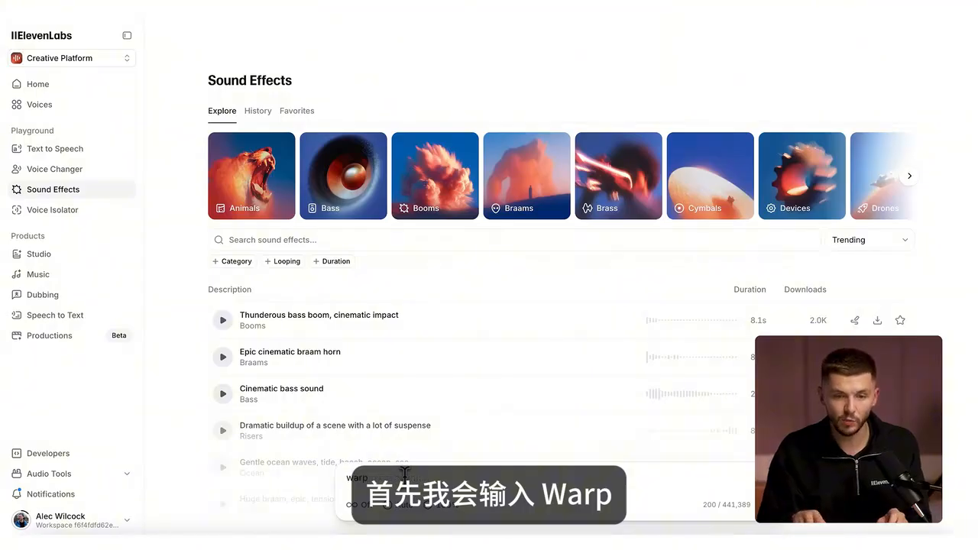
Step: In ElevenLabs Sound Effects, enter a speed ramp prompt, and preview and download the first eery alien background noise effect as WAV
{"action": "type", "text": "ramp"}
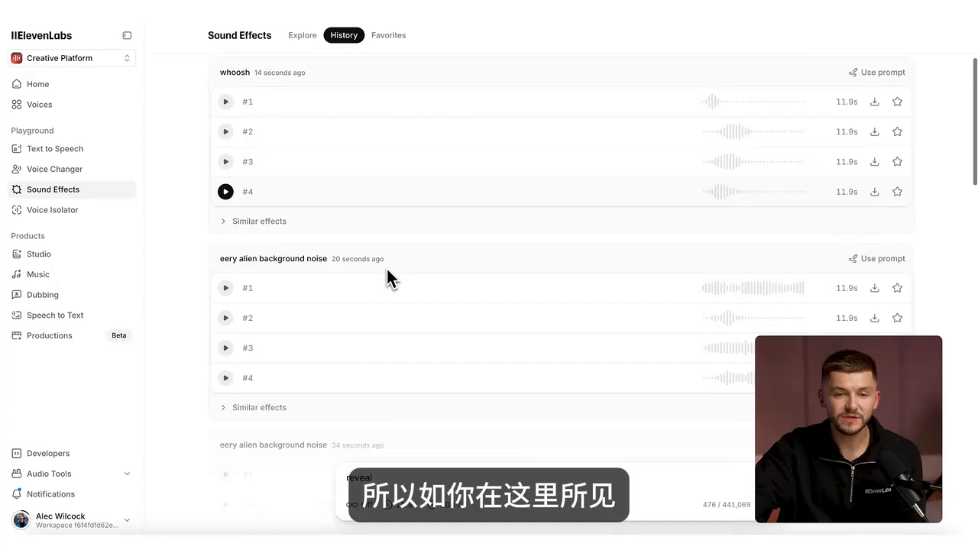
{"action": "scroll", "coordinate": [386, 269], "scroll_direction": "down", "scroll_amount": 6}
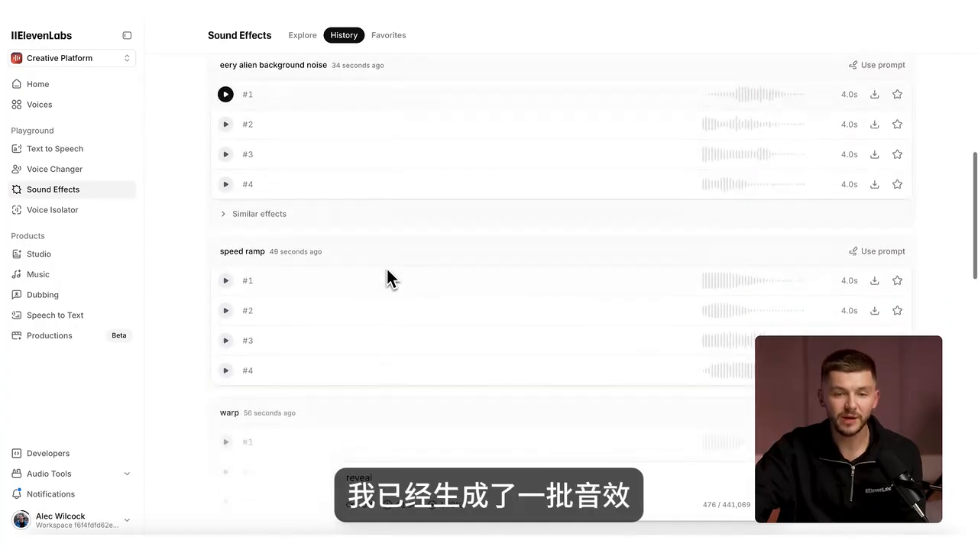
{"action": "scroll", "coordinate": [387, 269], "scroll_direction": "down", "scroll_amount": 2}
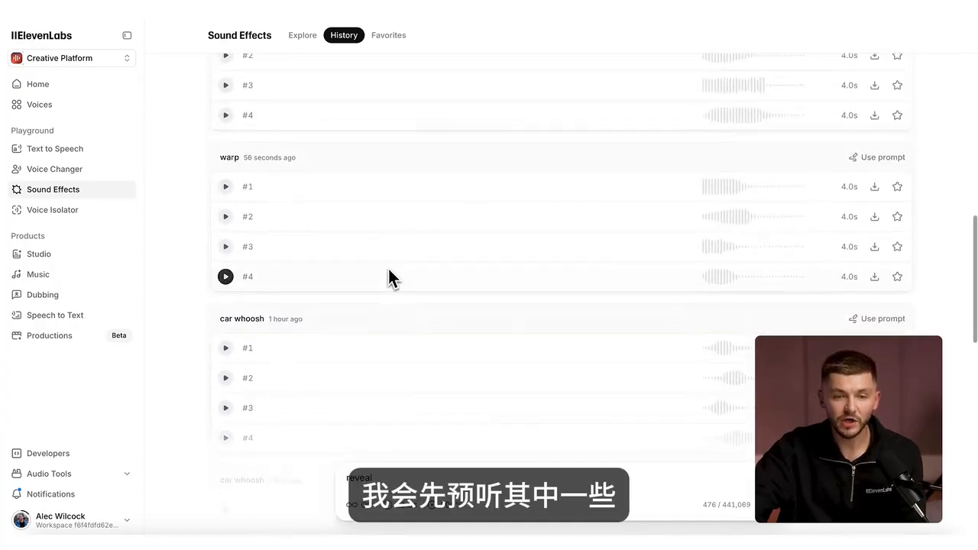
{"action": "scroll", "coordinate": [249, 345], "scroll_direction": "up", "scroll_amount": 5}
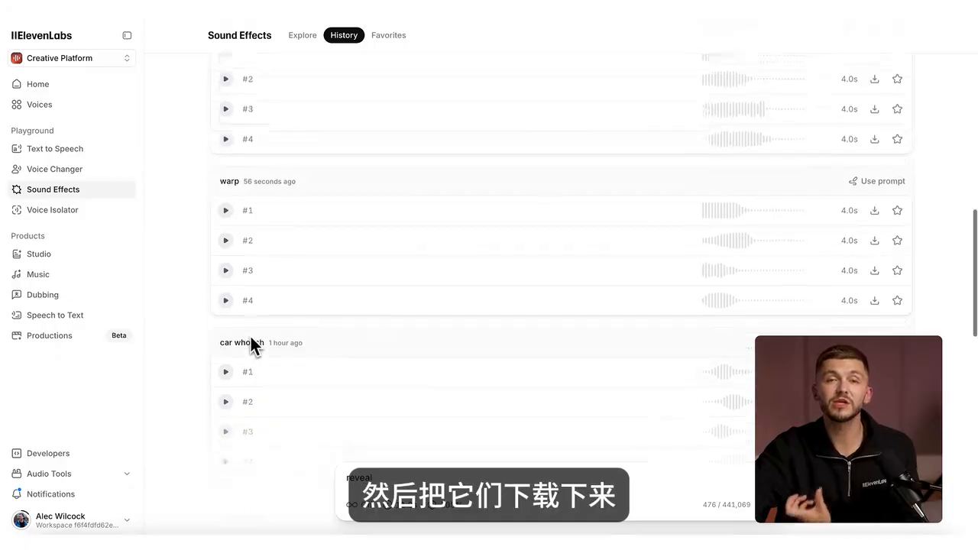
{"action": "scroll", "coordinate": [252, 332], "scroll_direction": "up", "scroll_amount": 1}
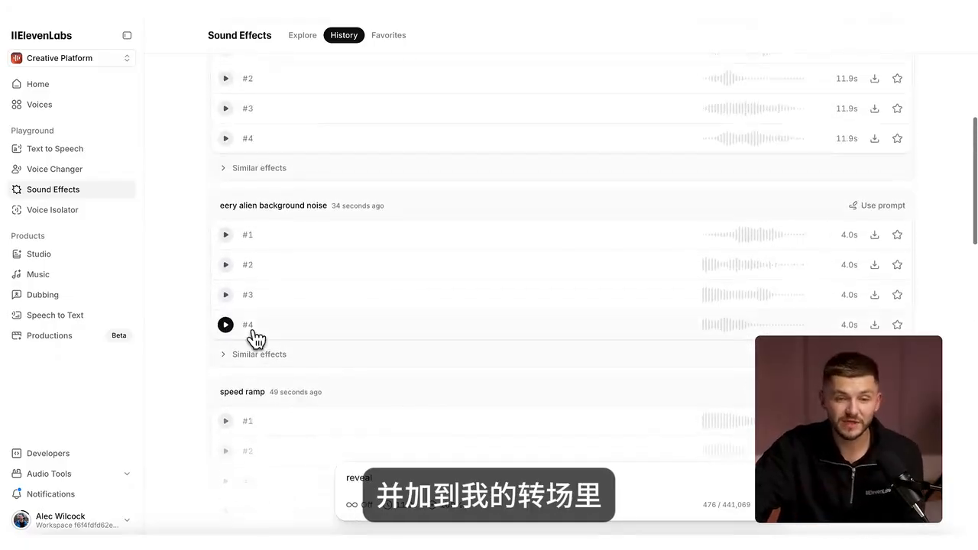
{"action": "left_click", "coordinate": [225, 231]}
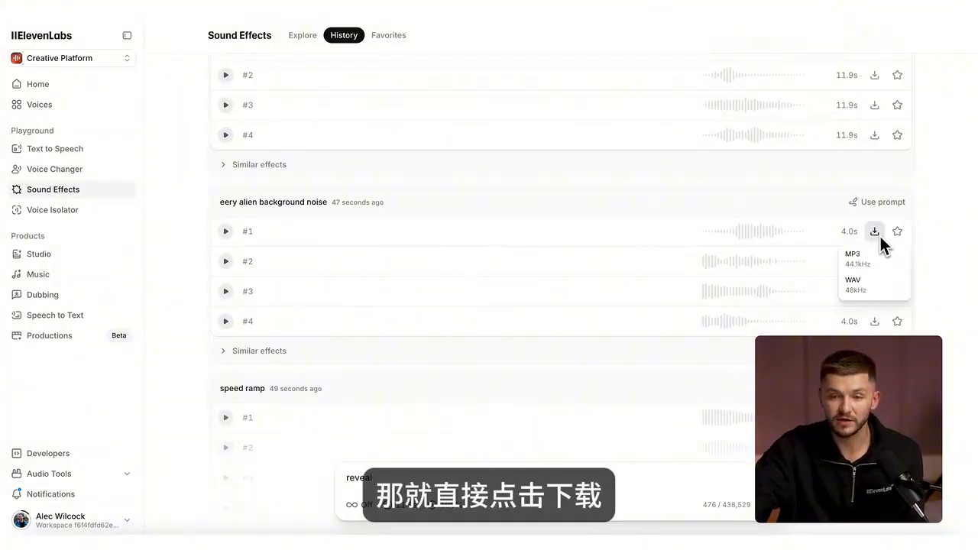
{"action": "left_click", "coordinate": [869, 285]}
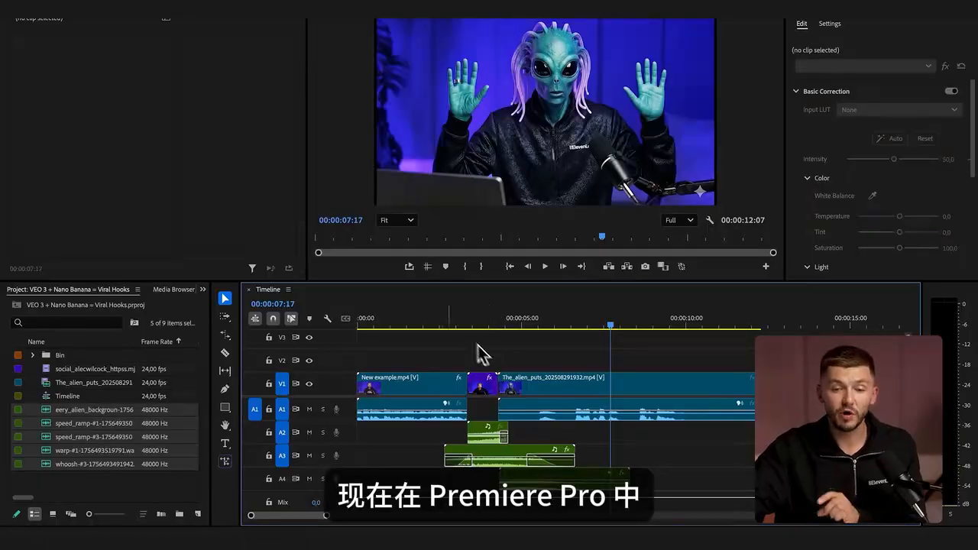
Step: In Premiere Pro, play back the sequence with the ElevenLabs sound effects full screen, starting before the transition
{"action": "left_click", "coordinate": [411, 324]}
{"action": "key", "text": "ctrl+grave"}
{"action": "key", "text": "space"}
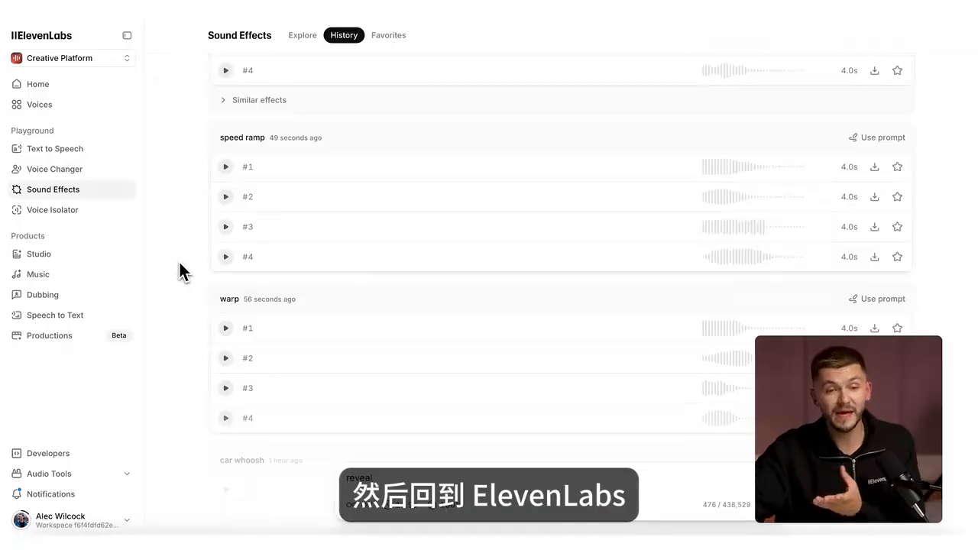
Step: In the ElevenLabs Voice Changer, search the voices for alien and preview the Alien - Strange & sci-fi voice
{"action": "left_click", "coordinate": [66, 175]}
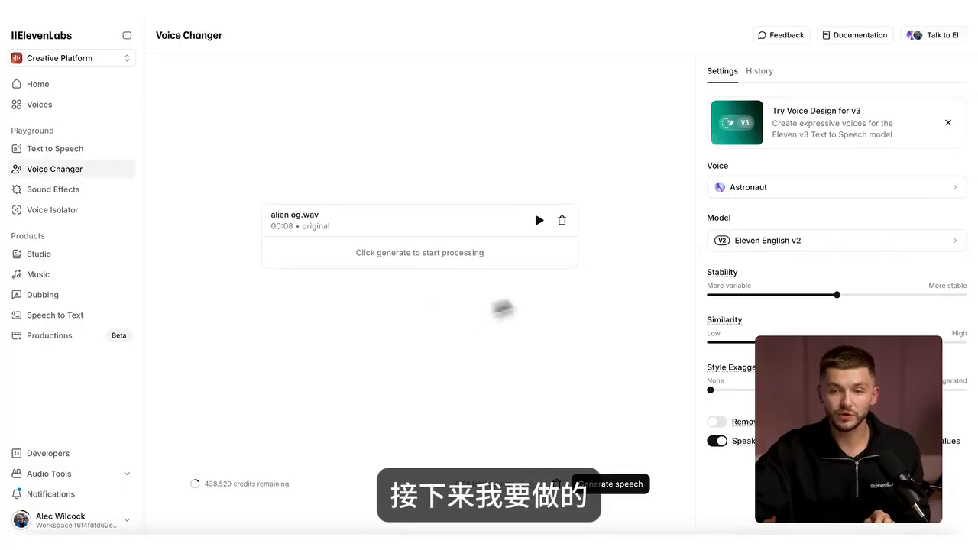
{"action": "left_click", "coordinate": [768, 190]}
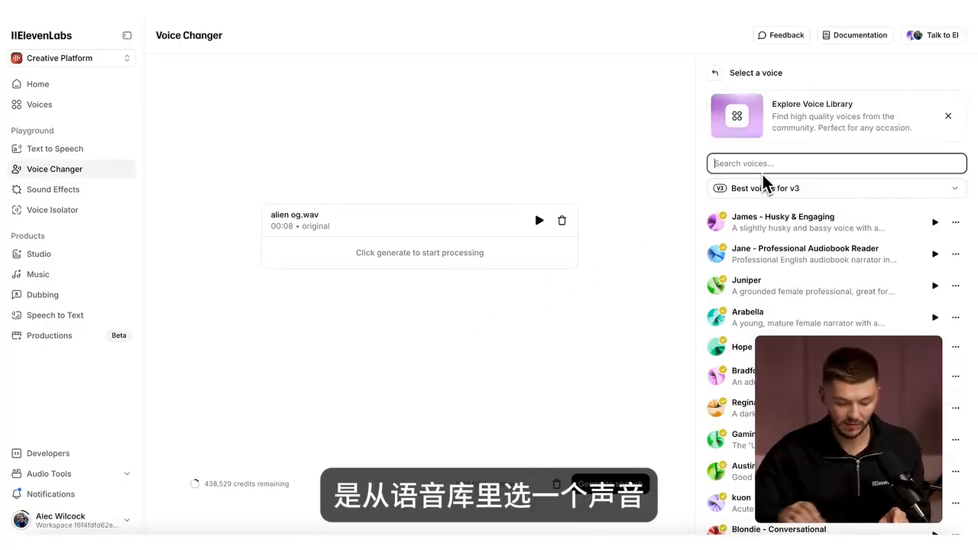
{"action": "type", "text": "alien"}
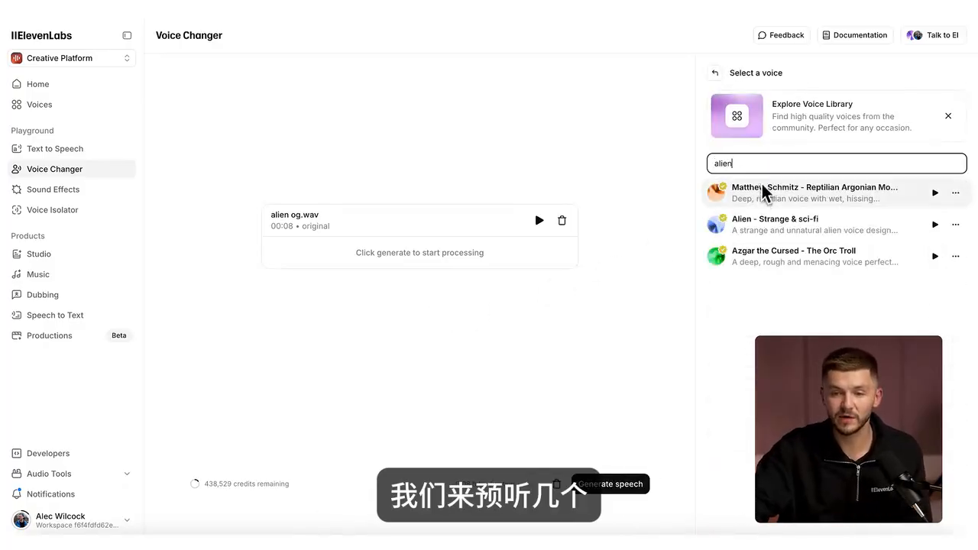
{"action": "left_click", "coordinate": [936, 226]}
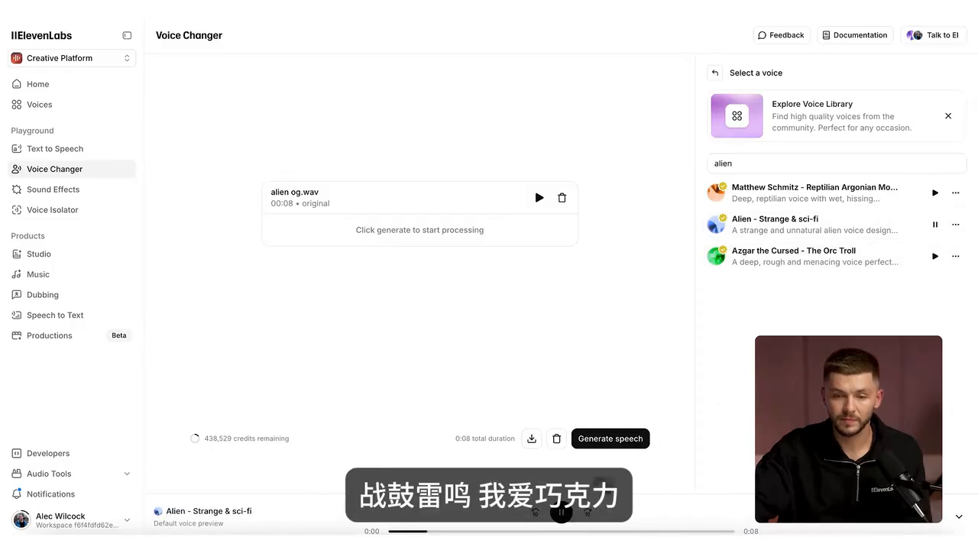
{"action": "left_click", "coordinate": [566, 513]}
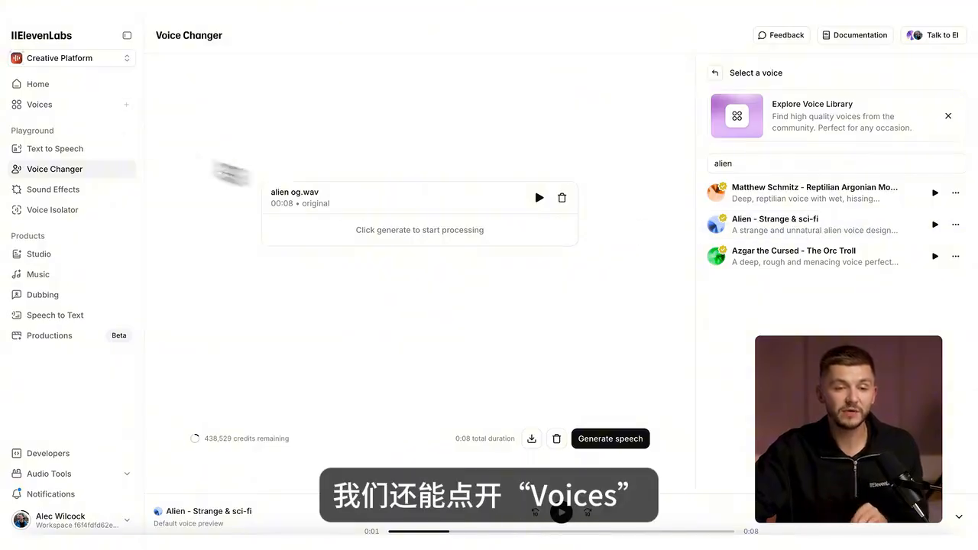
Step: Create a new voice with Voice Design, generating it from the prompt "Blue alien, quirky voice"
{"action": "left_click", "coordinate": [46, 110]}
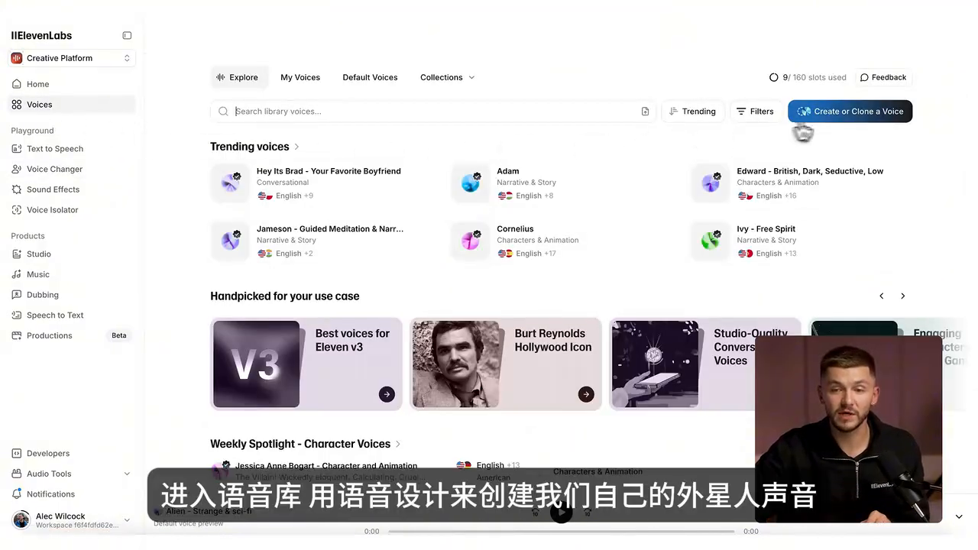
{"action": "left_click", "coordinate": [818, 122]}
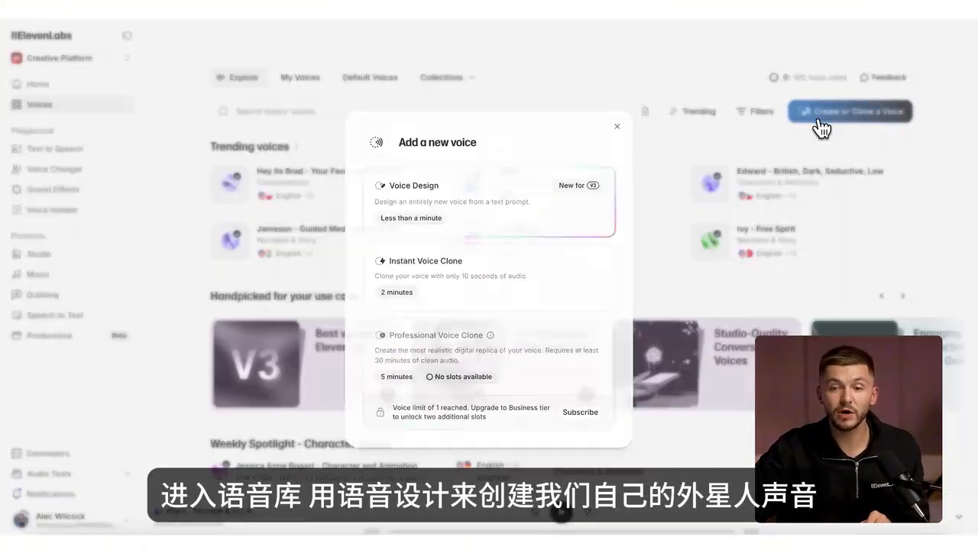
{"action": "left_click", "coordinate": [473, 200]}
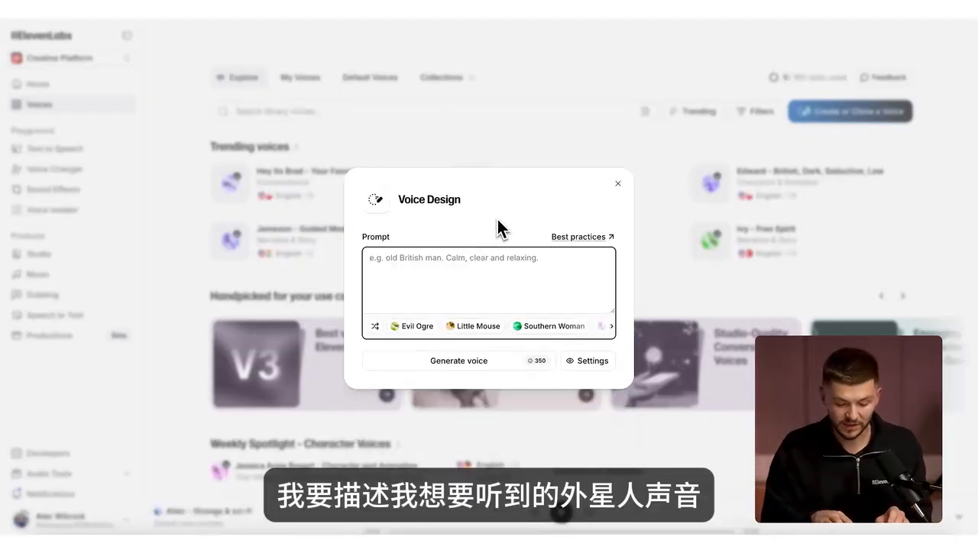
{"action": "type", "text": "Blue alien"}
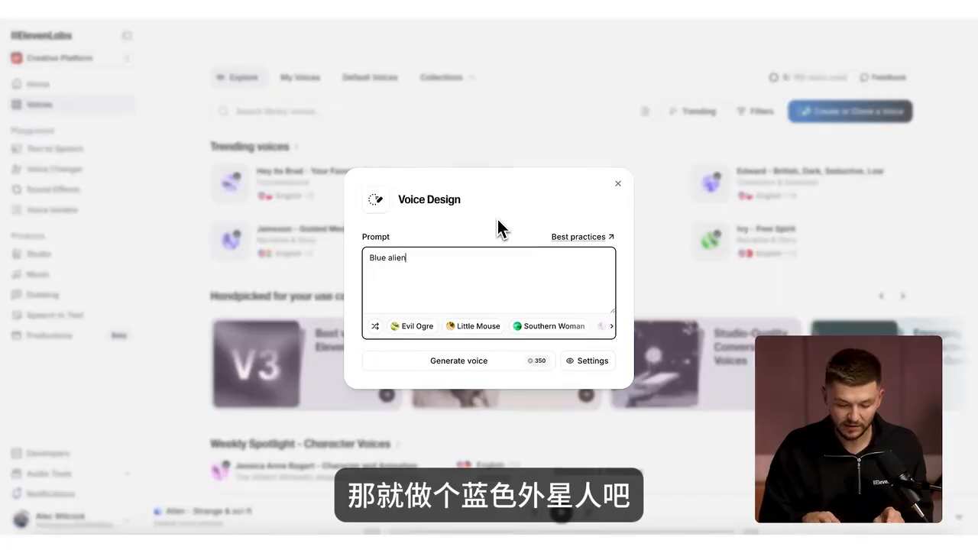
{"action": "type", "text": ", quirky voice"}
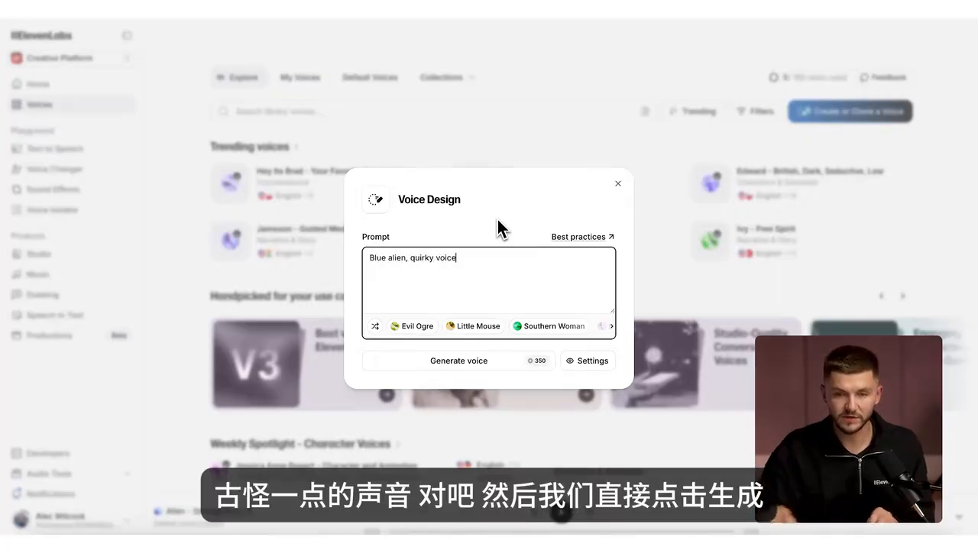
{"action": "left_click", "coordinate": [483, 362]}
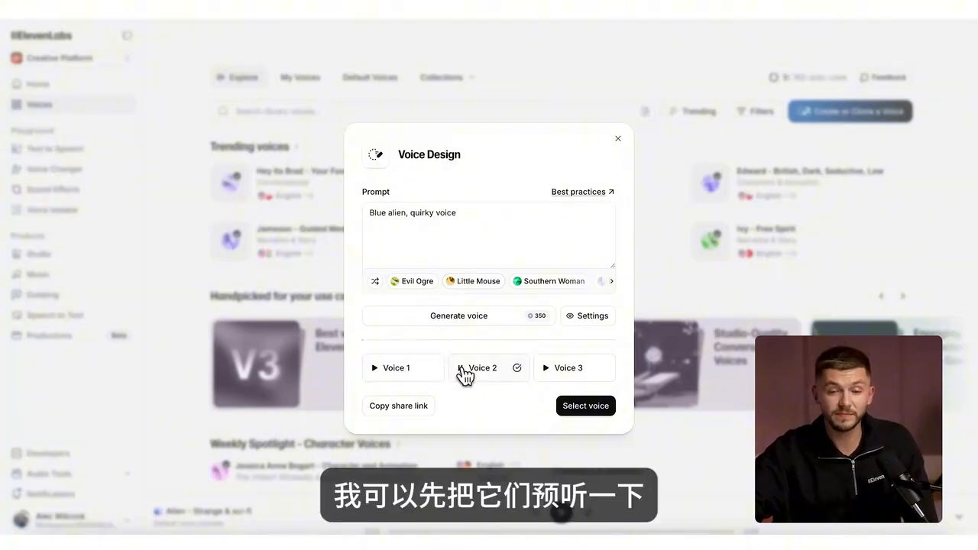
Step: Preview Voice 2 and Voice 3 among the generated voices and accept the preferred one
{"action": "left_click", "coordinate": [464, 370]}
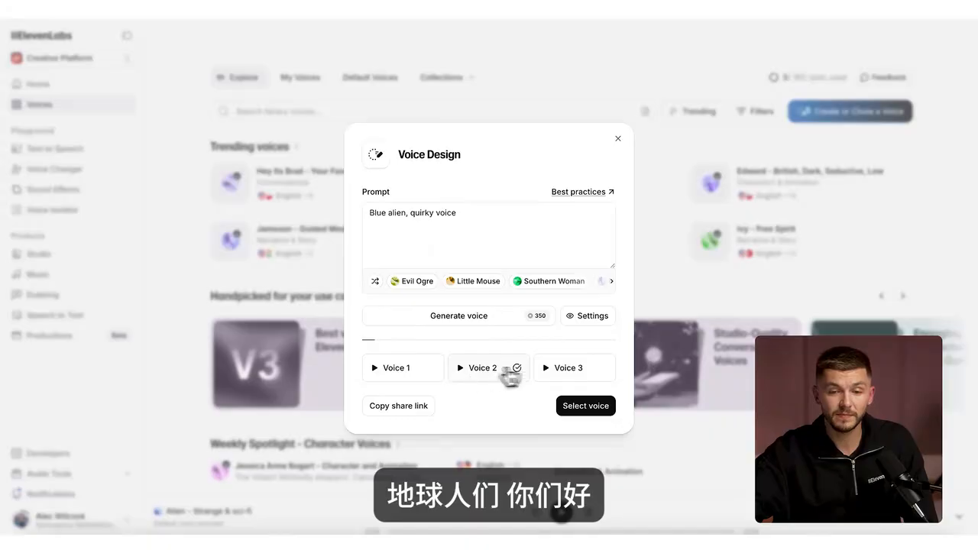
{"action": "left_click", "coordinate": [548, 372]}
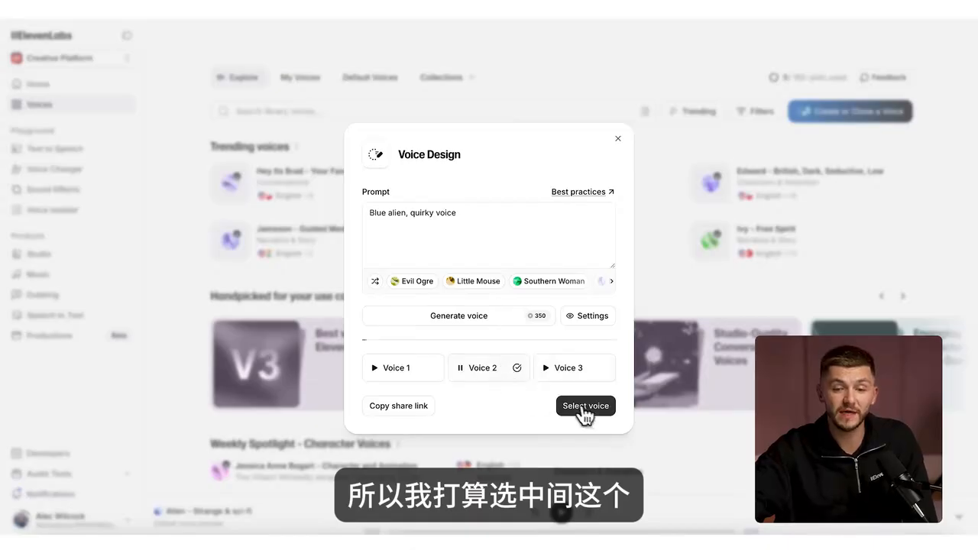
{"action": "left_click", "coordinate": [584, 408]}
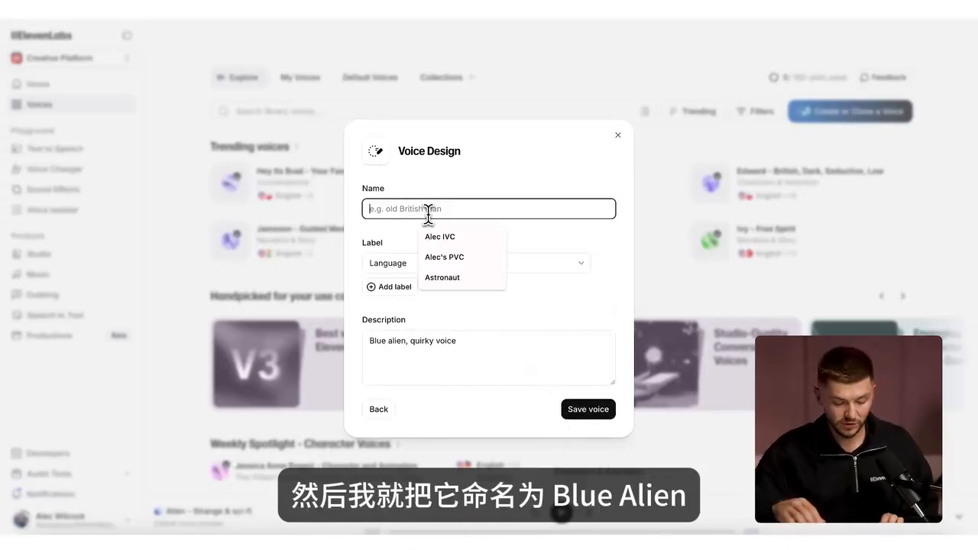
Step: Name the designed voice Blue Alien, assign its Language label, and save it
{"action": "type", "text": "Blue Alie"}
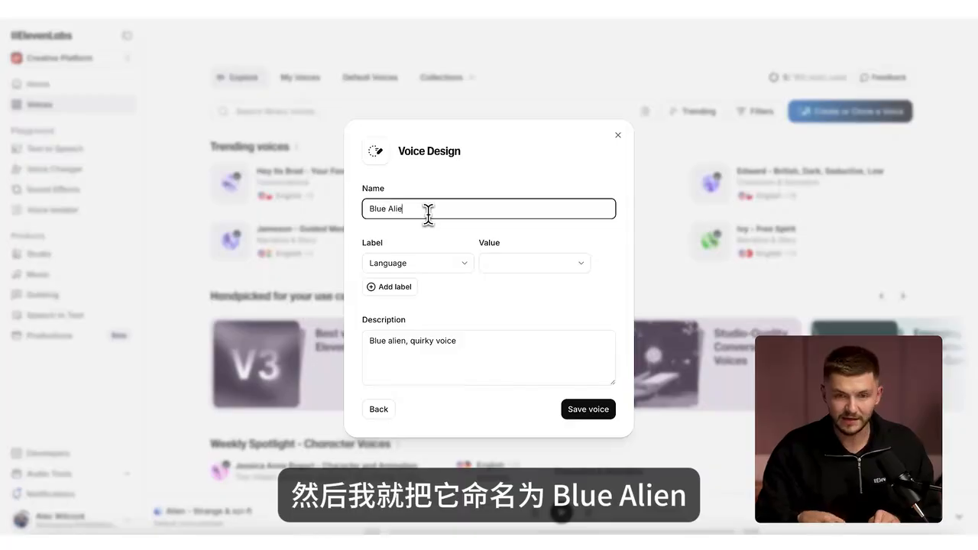
{"action": "type", "text": "n"}
{"action": "left_click", "coordinate": [534, 268]}
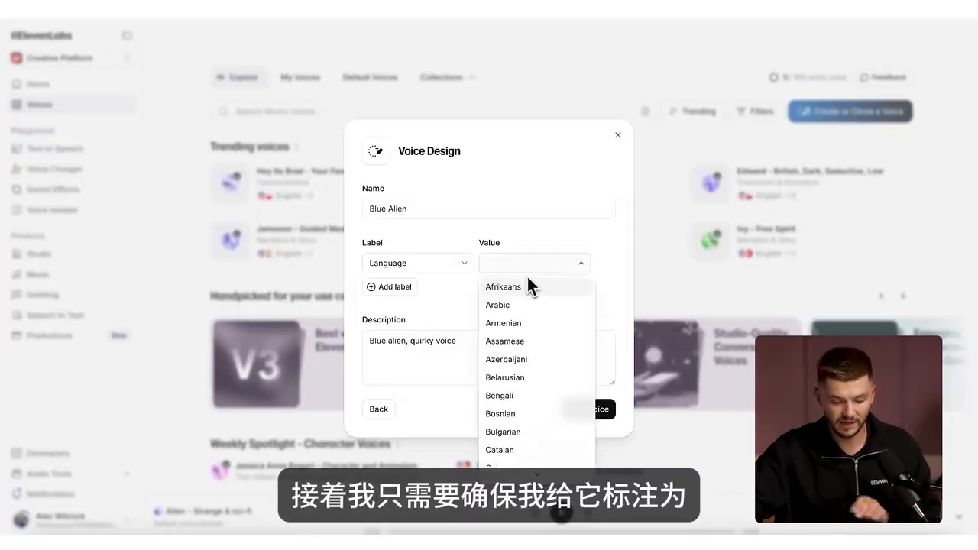
{"action": "scroll", "coordinate": [528, 280], "scroll_direction": "down", "scroll_amount": 5}
{"action": "scroll", "coordinate": [524, 321], "scroll_direction": "up", "scroll_amount": 1}
{"action": "left_click", "coordinate": [507, 407]}
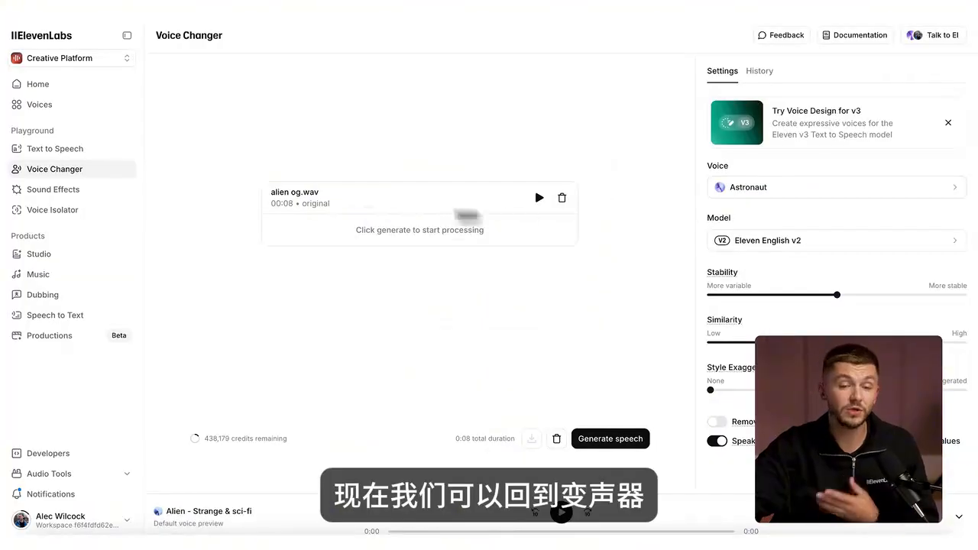
Step: In the Voice Changer, search the voices for blue and select Blue Alien as the voice for alien og.wav
{"action": "left_click", "coordinate": [749, 189]}
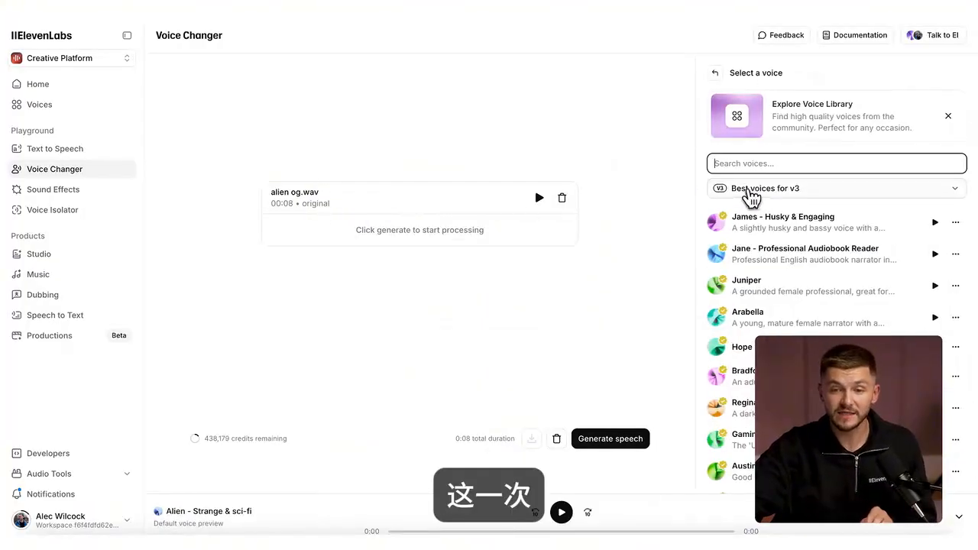
{"action": "type", "text": "blue"}
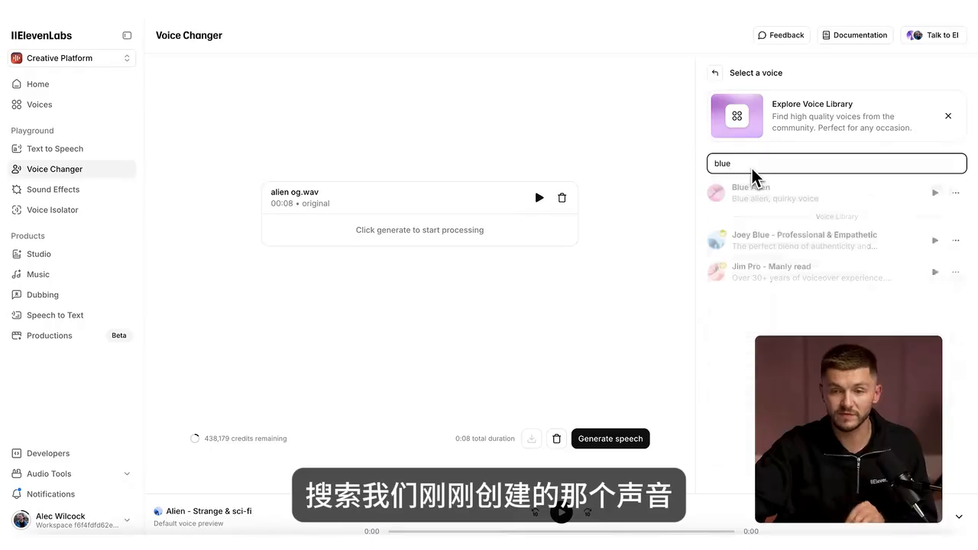
{"action": "left_click", "coordinate": [784, 200]}
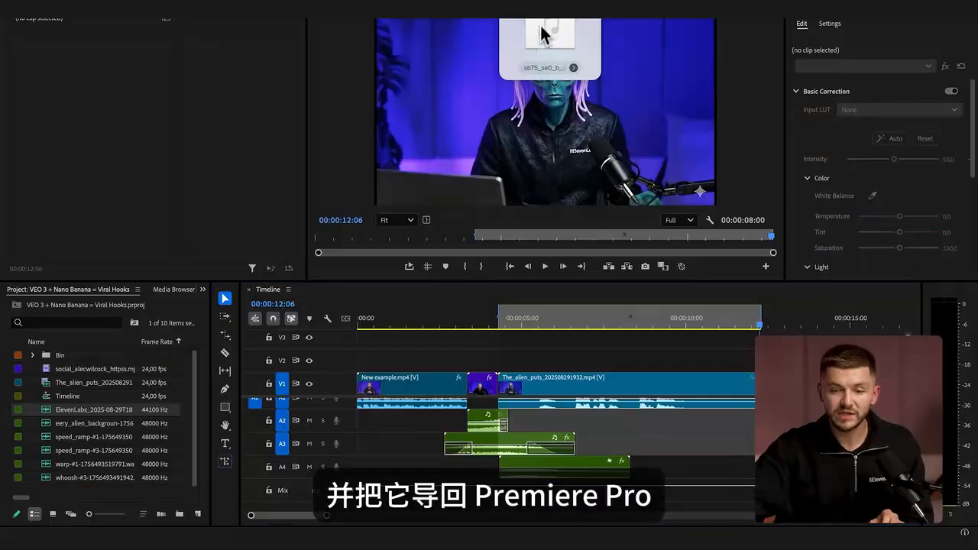
Step: In Premiere Pro, place the ElevenLabs voice audio on A5 aligned with the alien clip, and disable that clip's original audio on A1
{"action": "left_click_drag", "start_coordinate": [550, 366], "coordinate": [501, 507]}
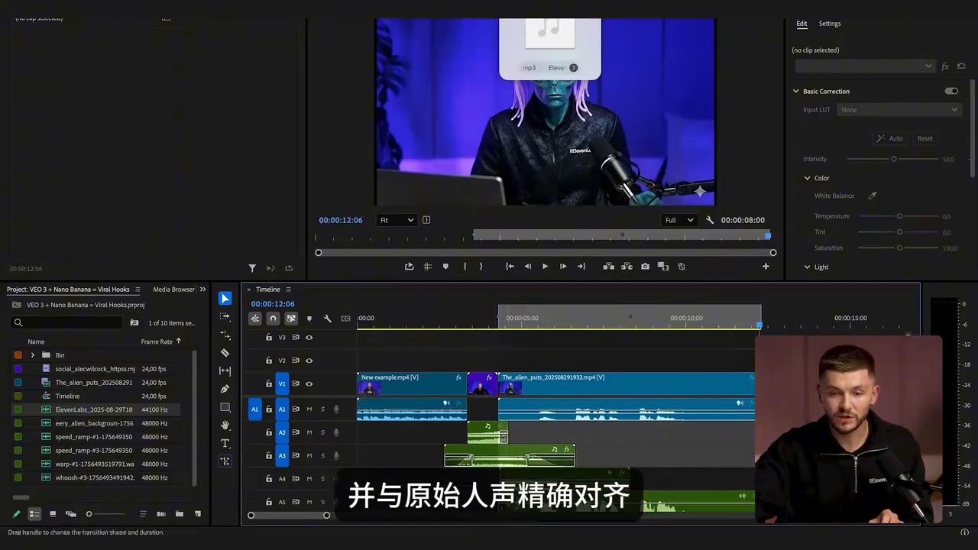
{"action": "left_click", "coordinate": [552, 418], "text": "shift"}
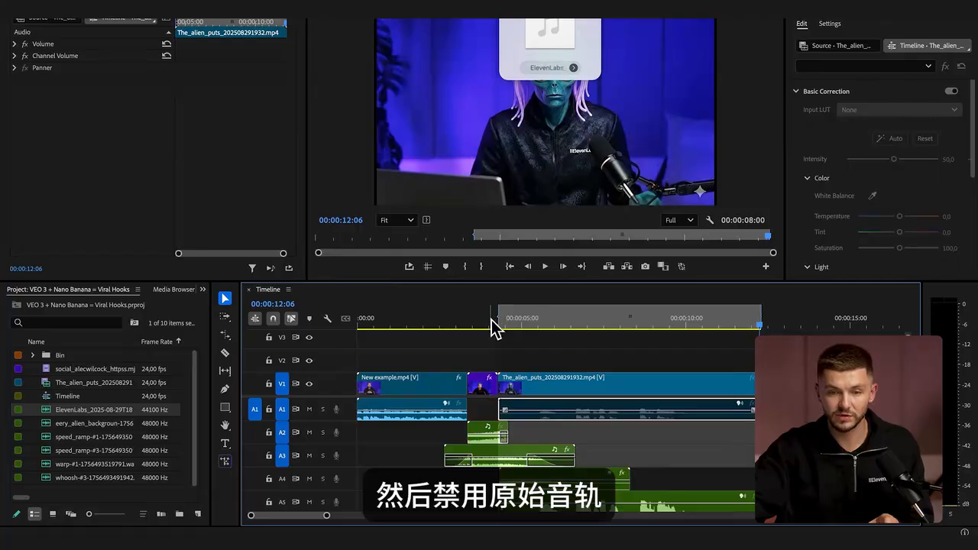